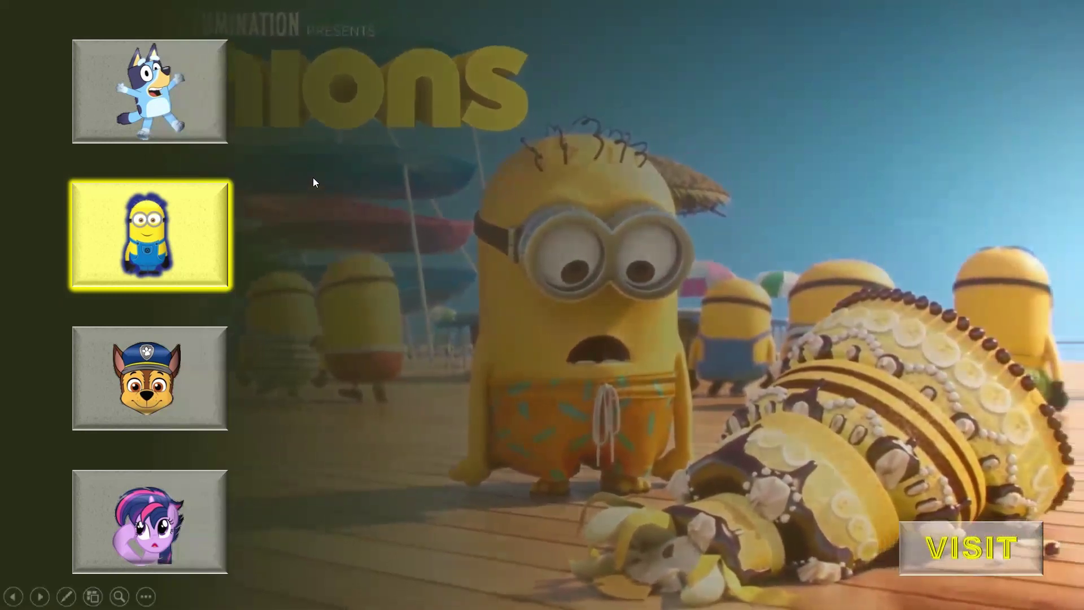
In the slideshow, view the Bluey, Paw Patrol and My Little Pony slides, then open the pony's VISIT slide.
left_click(209, 89)
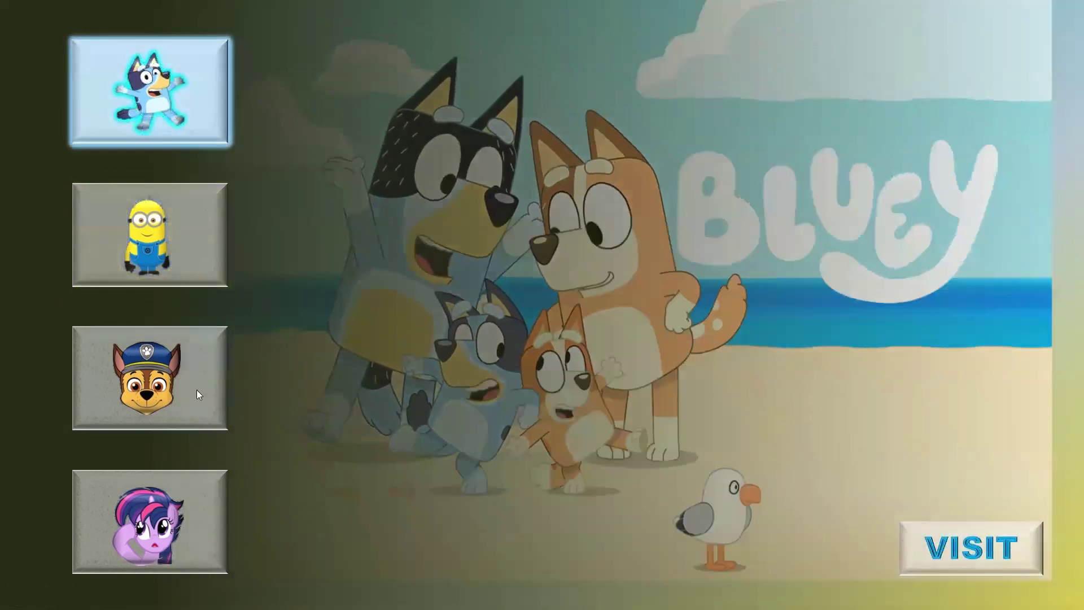
left_click(196, 390)
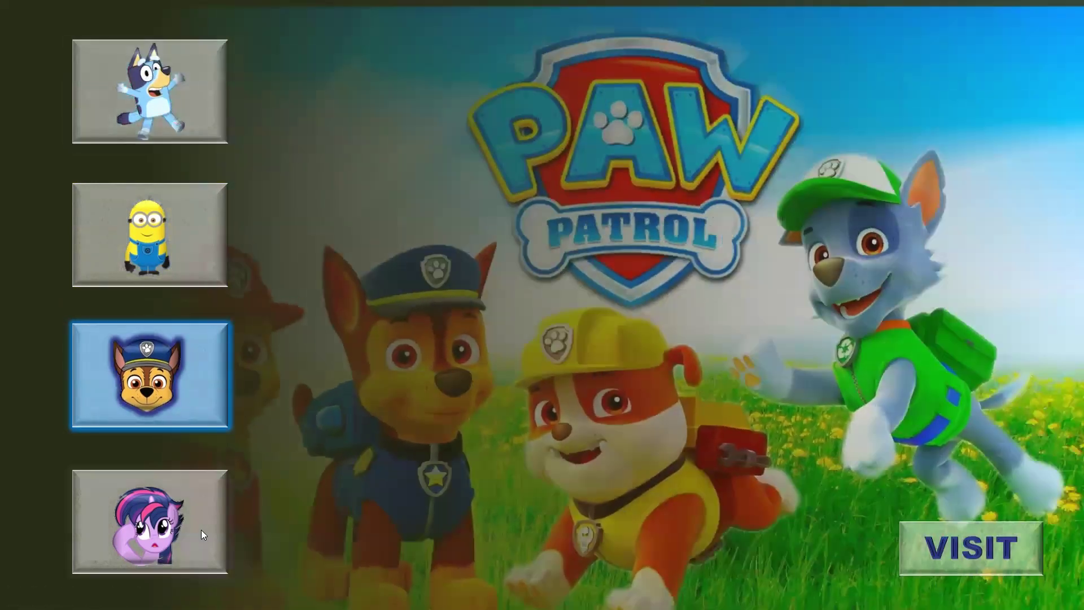
left_click(201, 530)
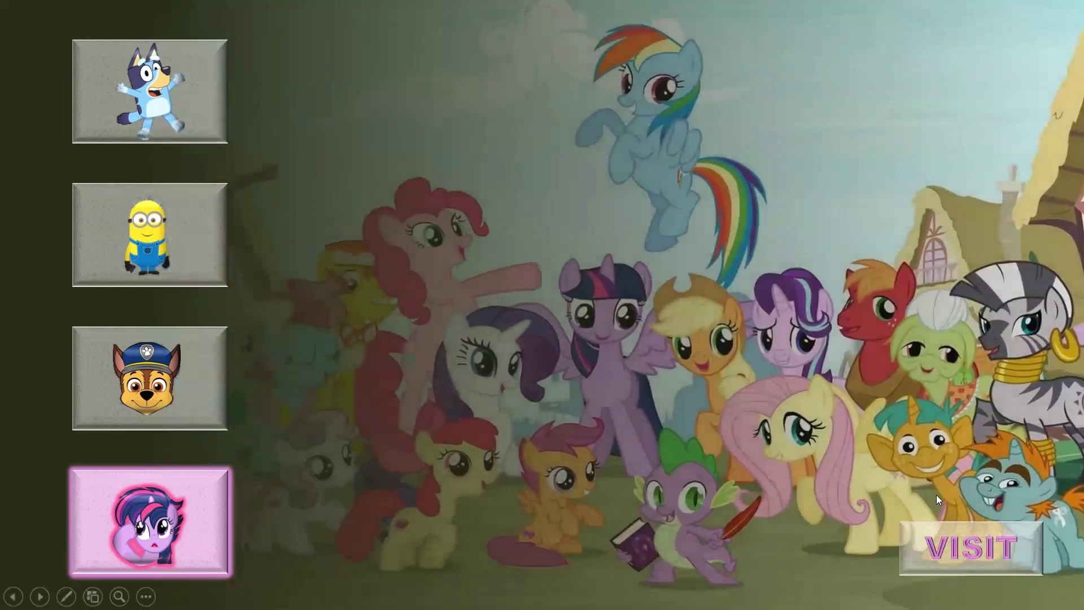
left_click(964, 530)
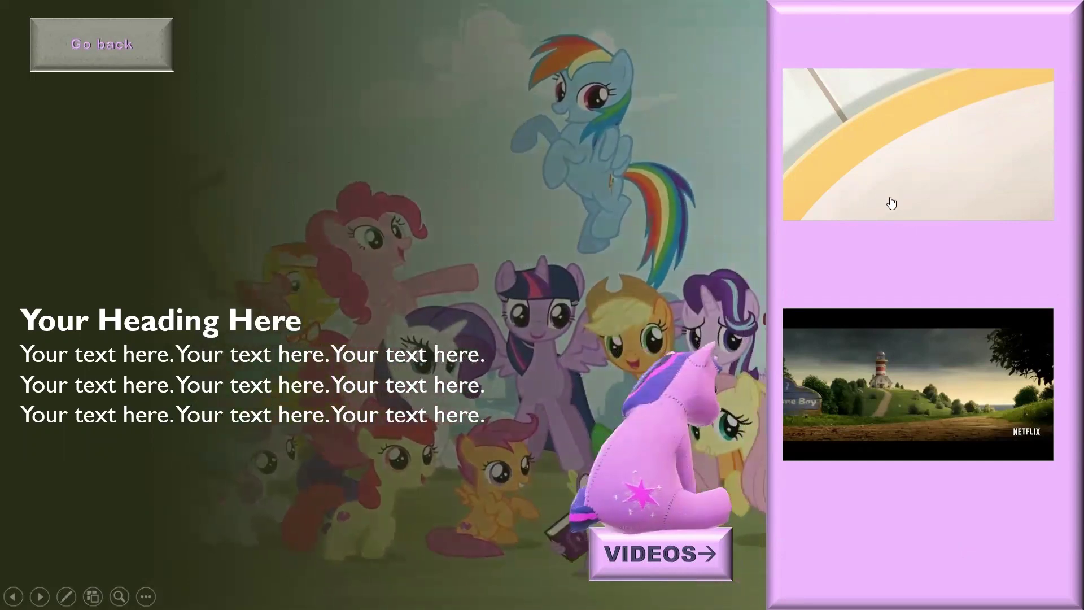
Play the first video zoom full screen, then return to the character menu with Go back.
left_click(891, 195)
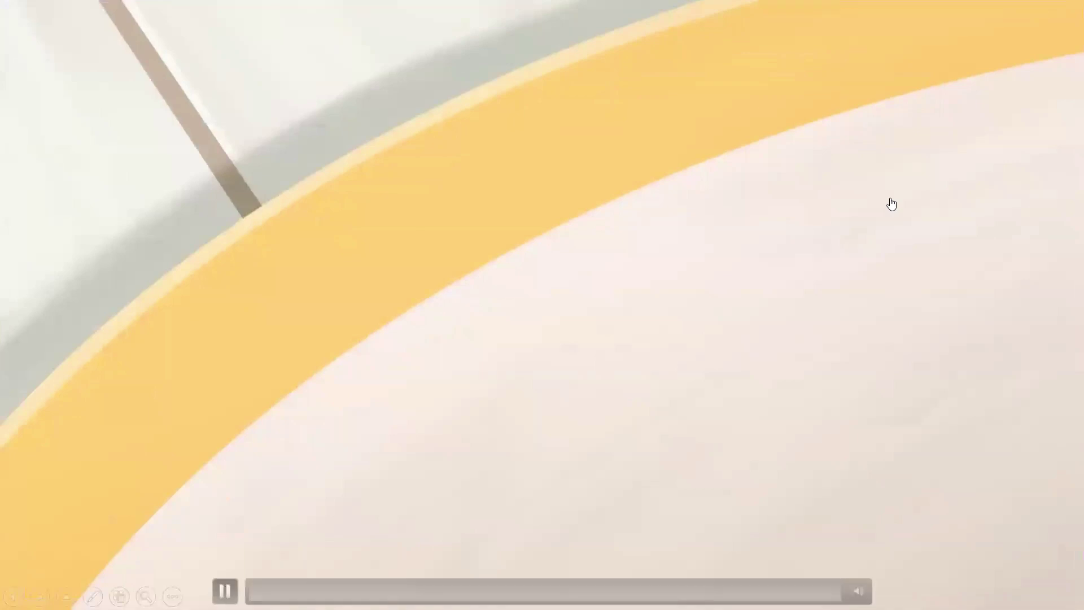
key("Right")
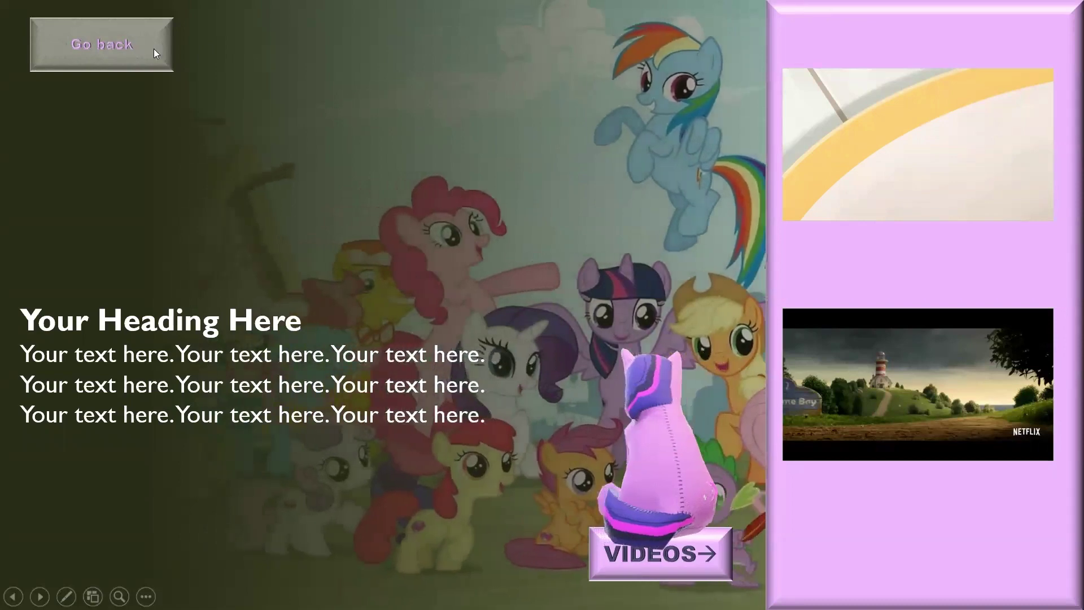
left_click(153, 50)
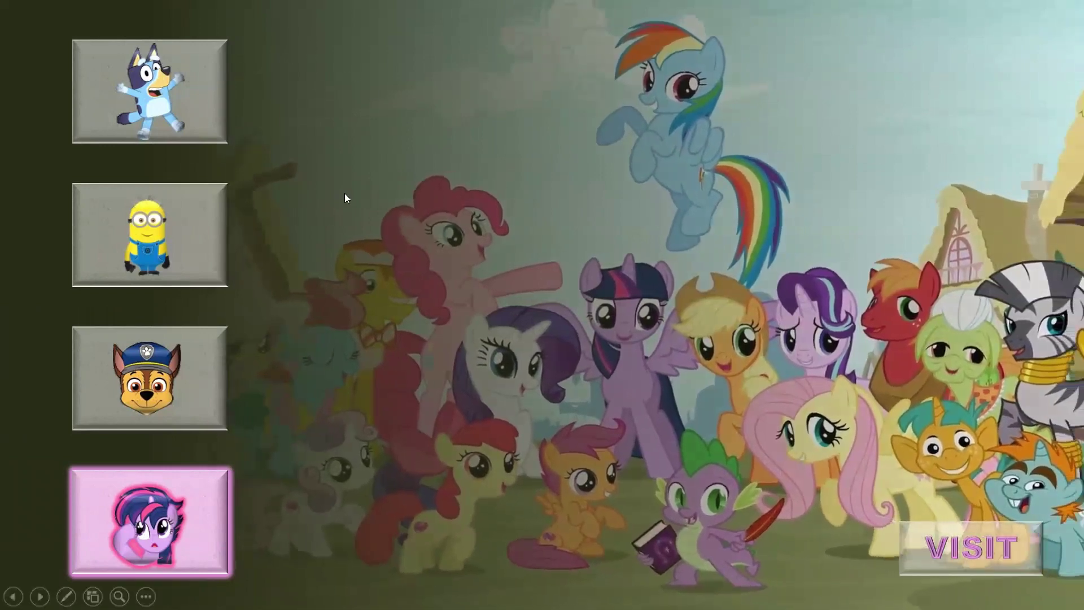
Open Bluey's detail slide and its shop scene thumbnail, then end the slideshow.
left_click(187, 81)
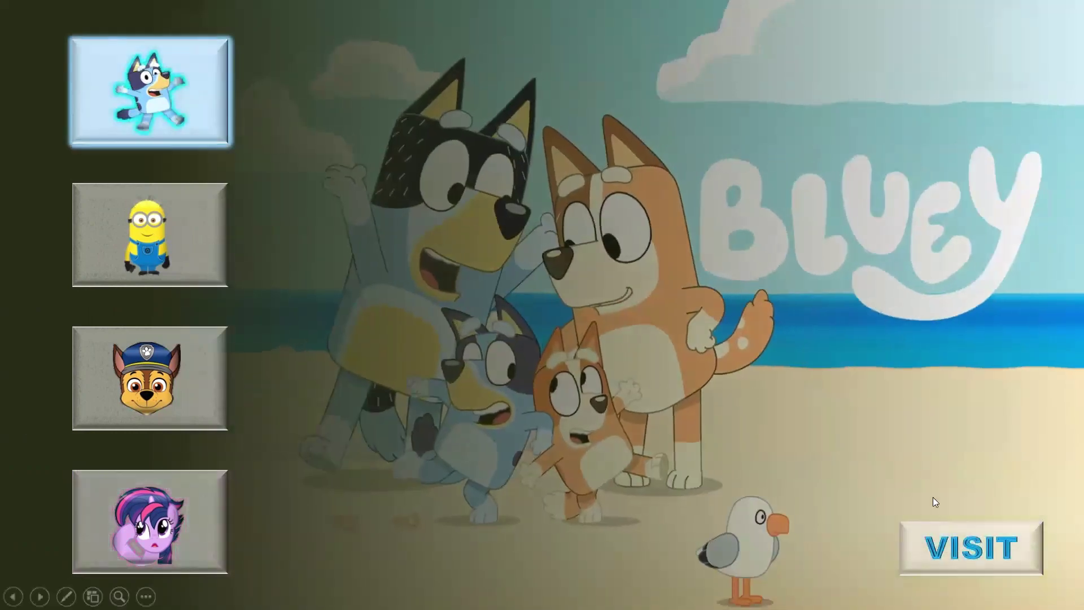
left_click(949, 534)
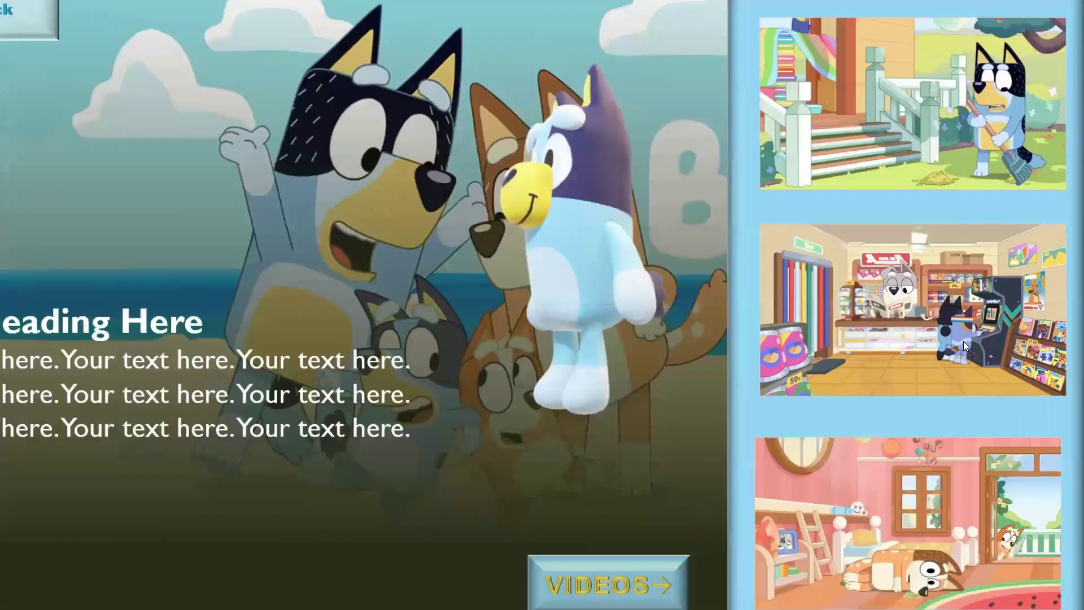
left_click(962, 341)
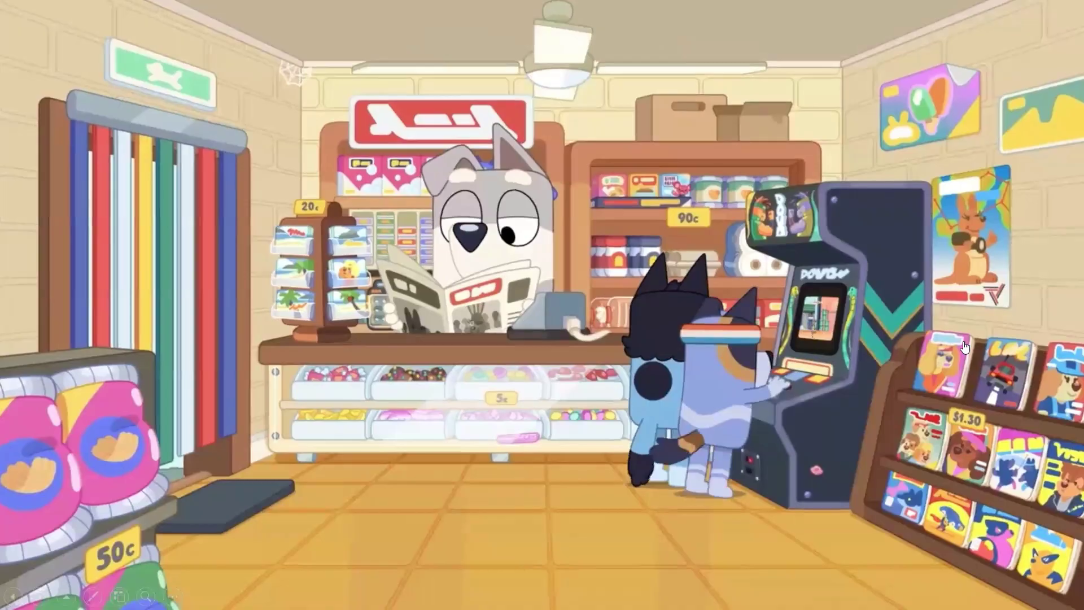
left_click(964, 346)
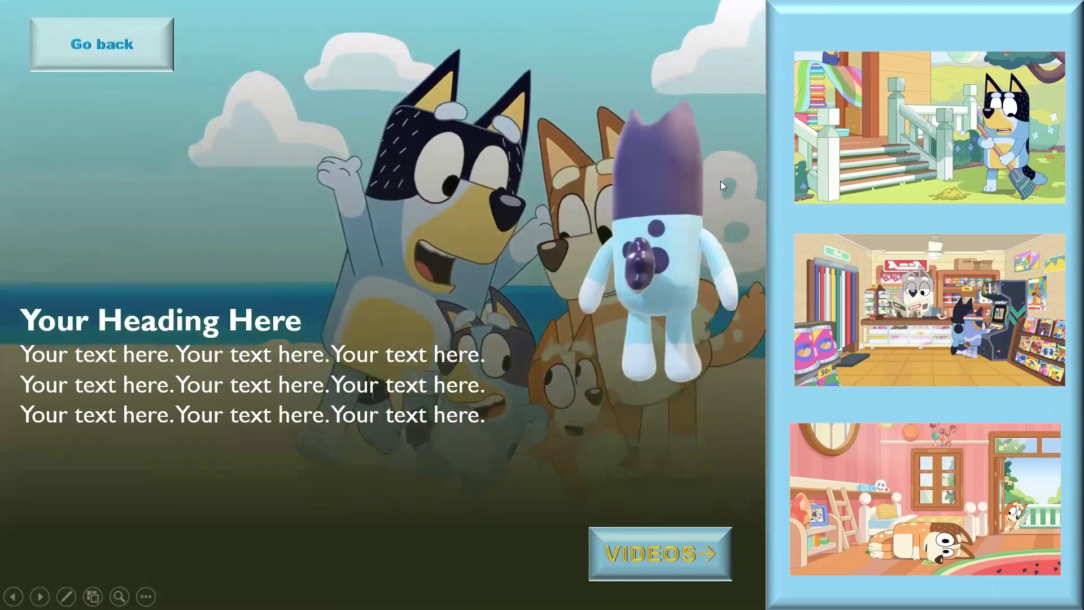
key("Escape")
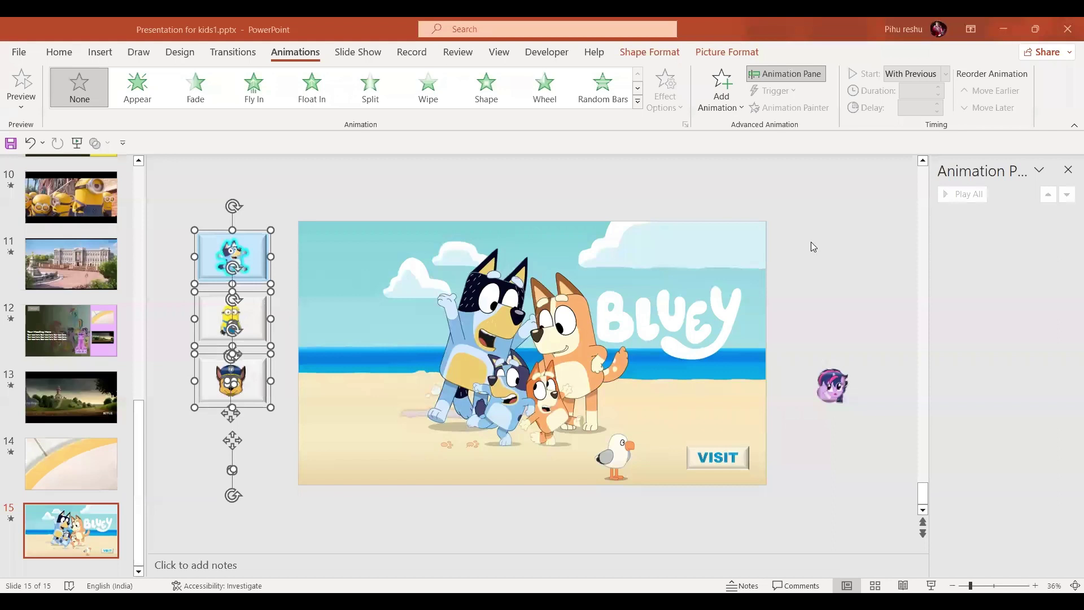
Give the Bluey beach picture a Lines motion path heading Right, shortened by dragging its end point left.
left_click(745, 256)
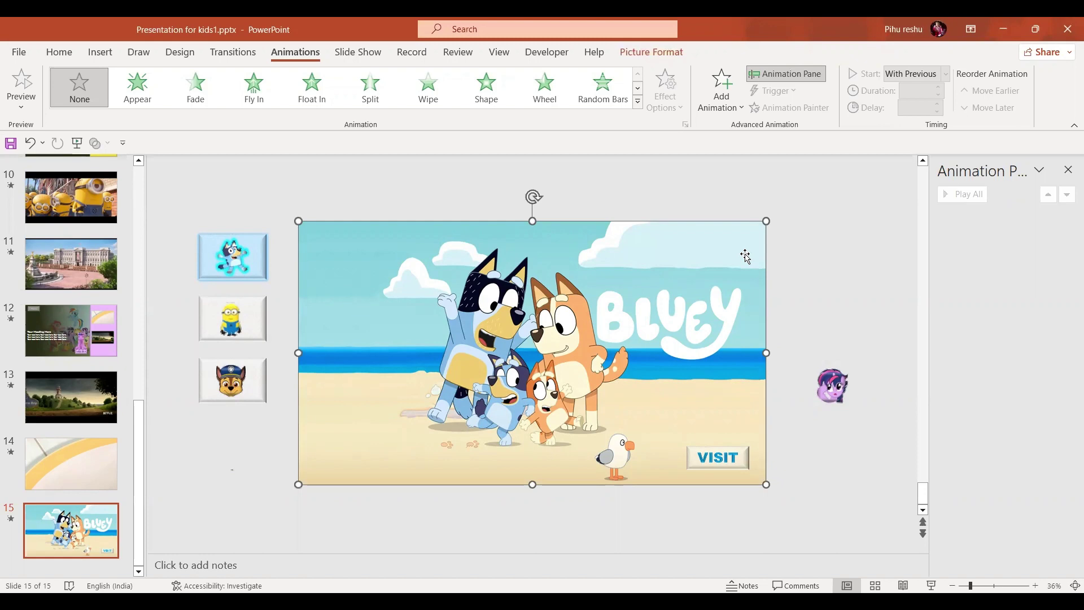
left_click(638, 103)
scroll(638, 278, "down", 1)
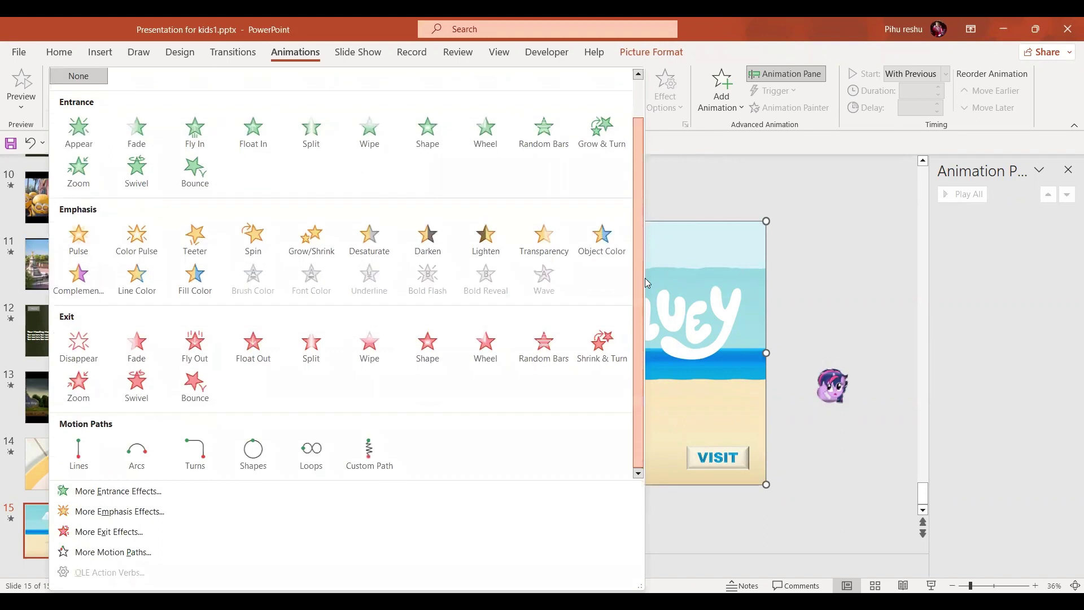
left_click(85, 450)
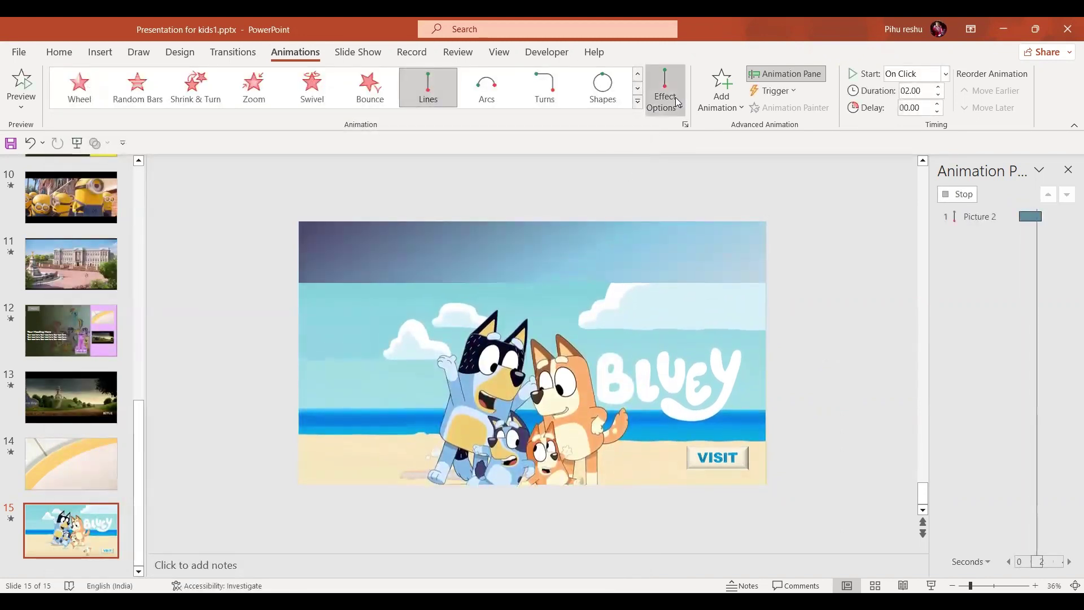
left_click(675, 97)
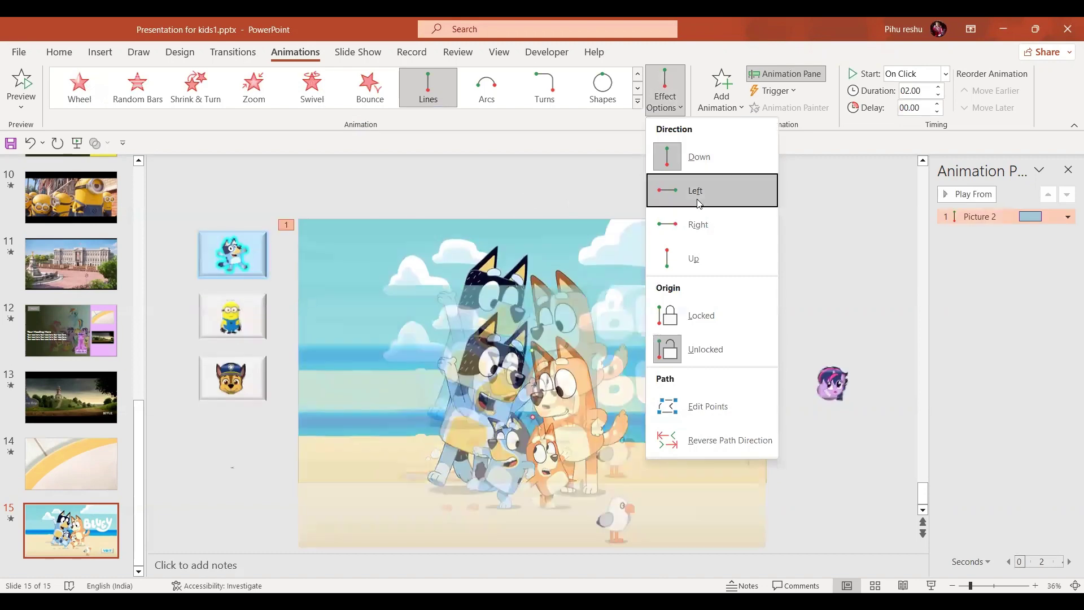
left_click(699, 224)
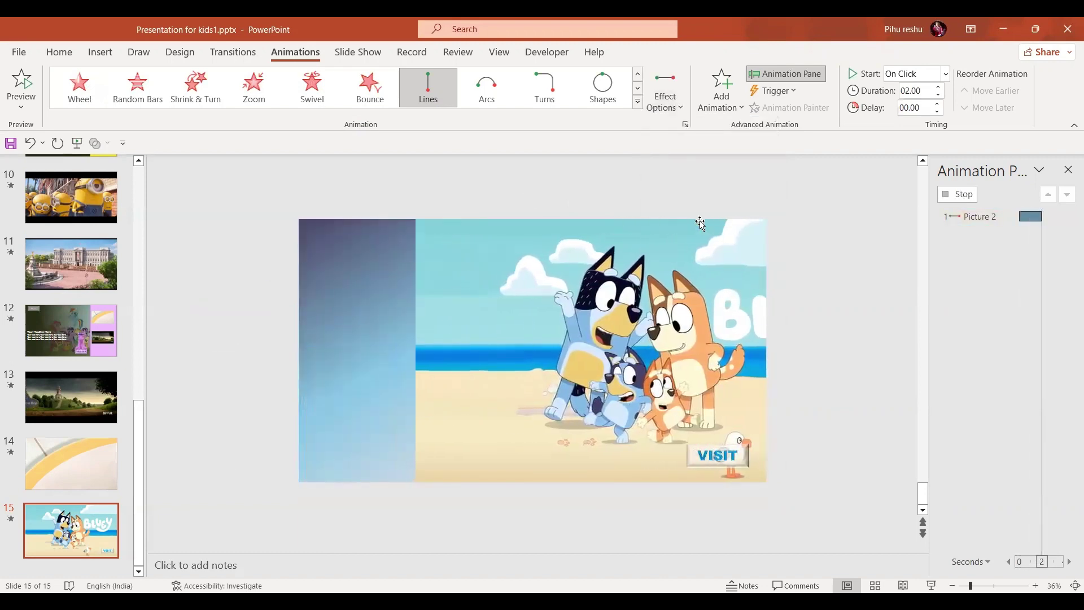
left_click(645, 355)
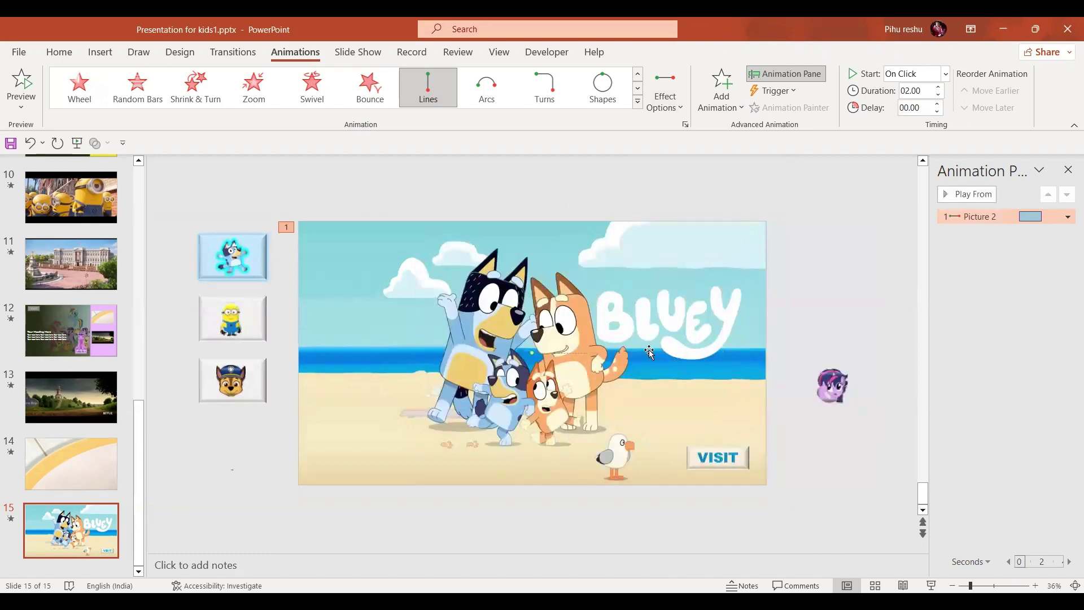
left_click_drag(649, 352, 571, 353)
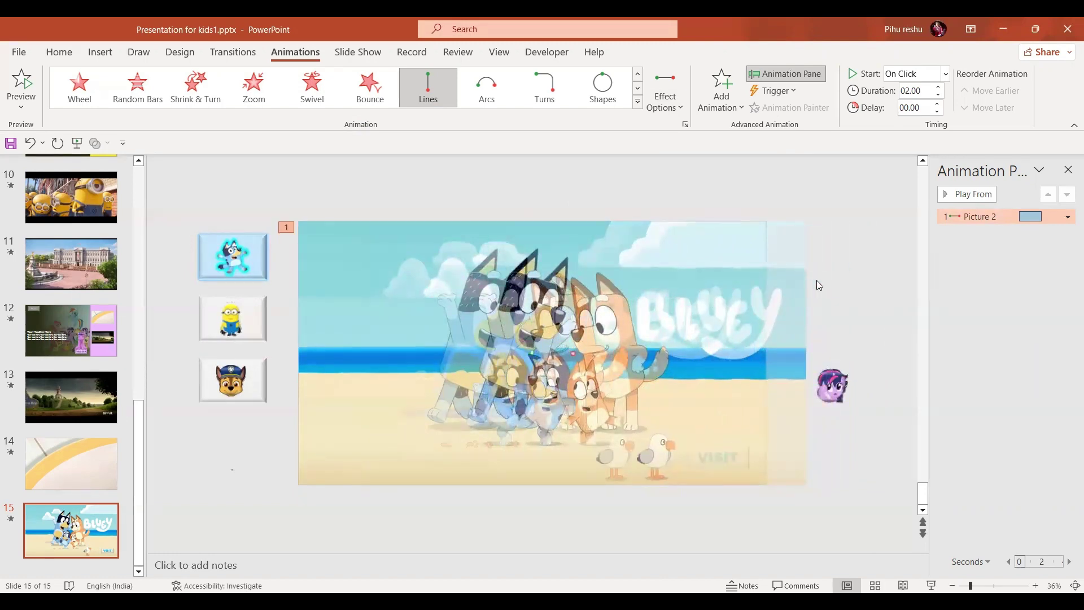
Add a Grow/Shrink emphasis to the Bluey picture at 110% custom size with a 2-second smooth start.
left_click(737, 116)
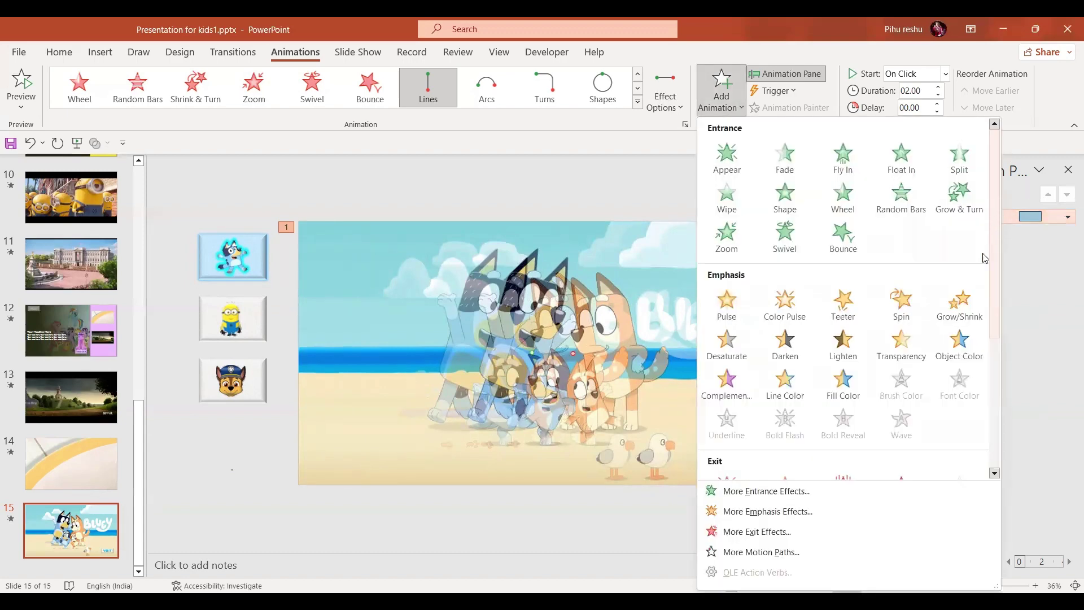
left_click(968, 306)
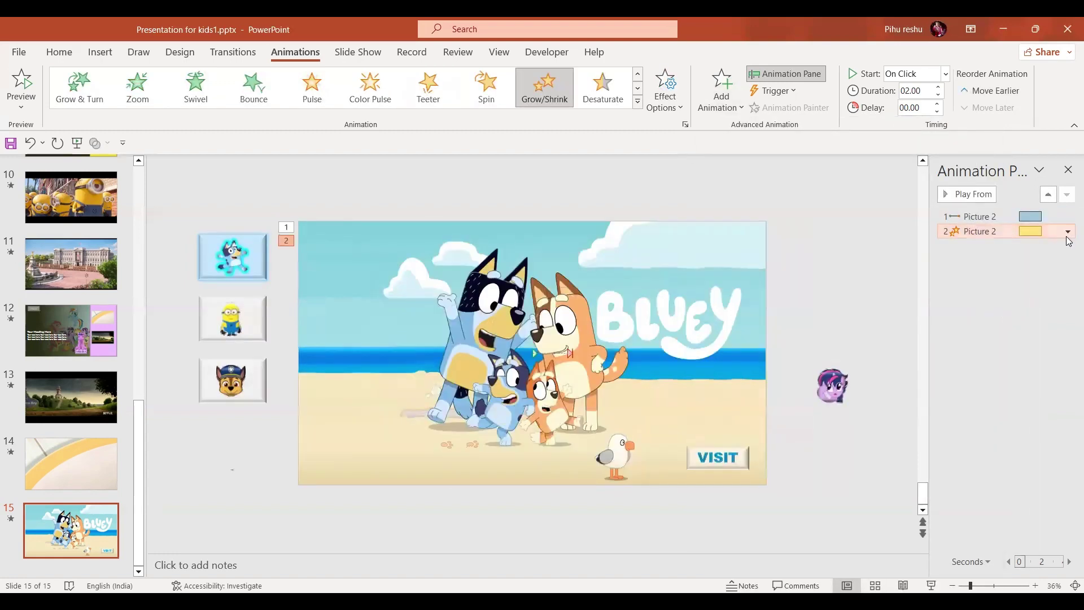
left_click(1066, 232)
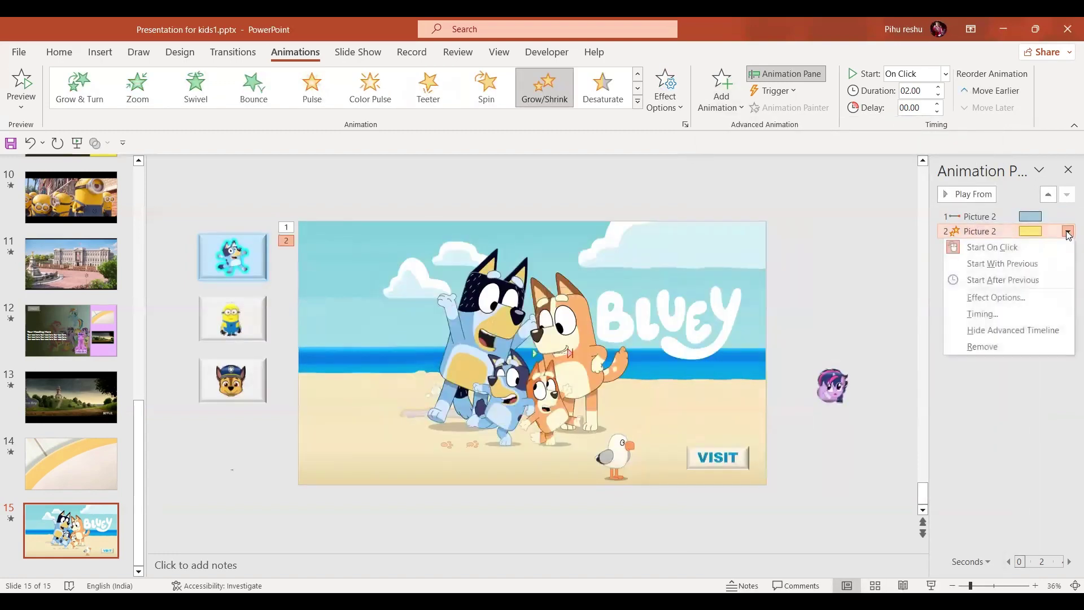
left_click(1018, 305)
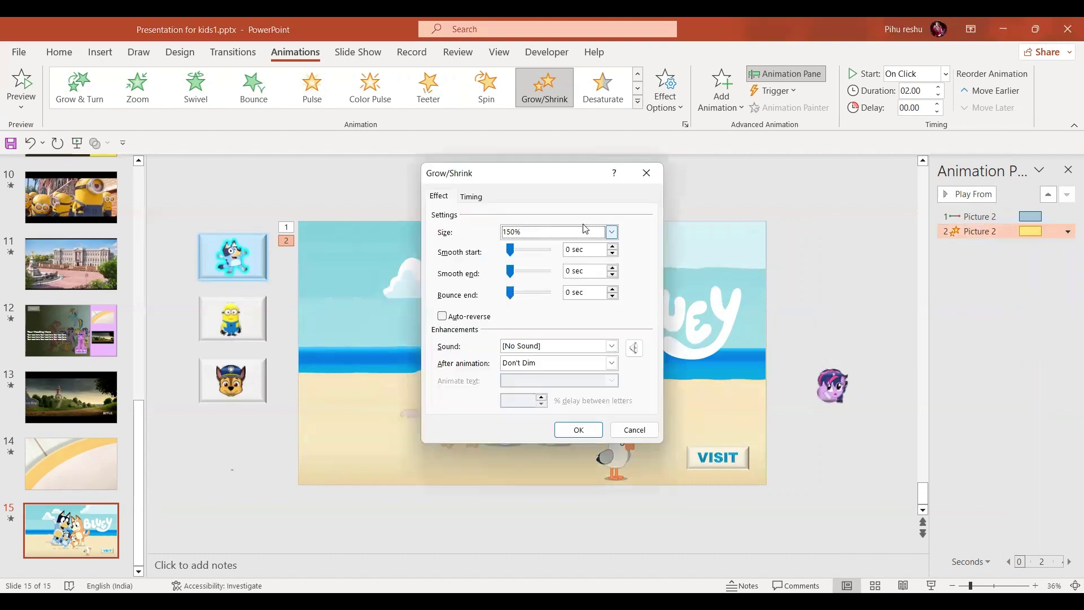
left_click(611, 232)
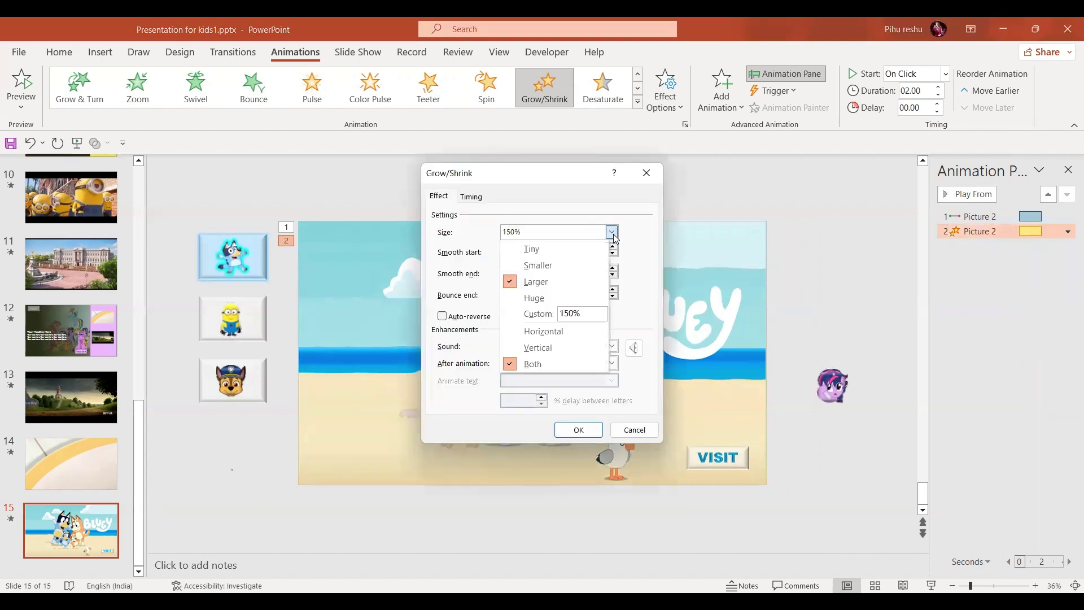
left_click(576, 314)
type("11")
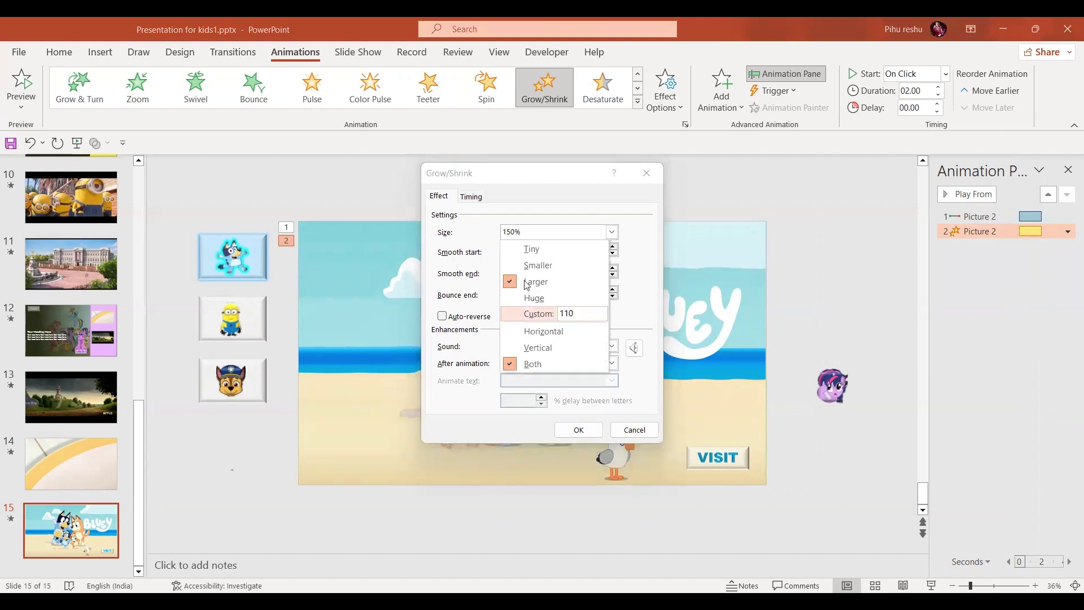
type("0")
key("Return")
left_click_drag(512, 254, 552, 251)
left_click(580, 428)
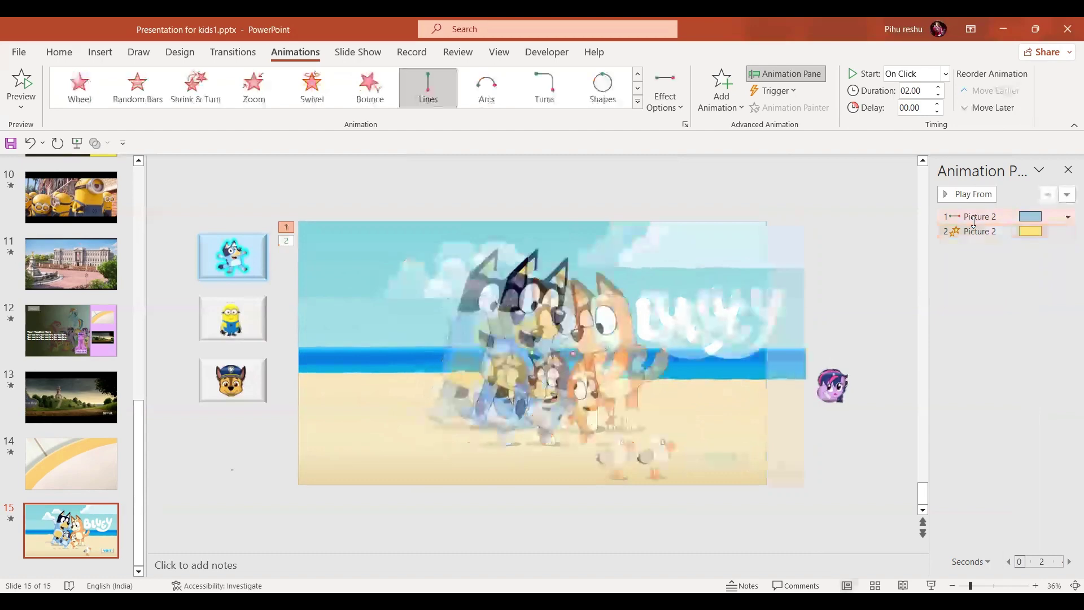
Set the Bluey picture's second animation to Start With Previous.
left_click(973, 218, "shift")
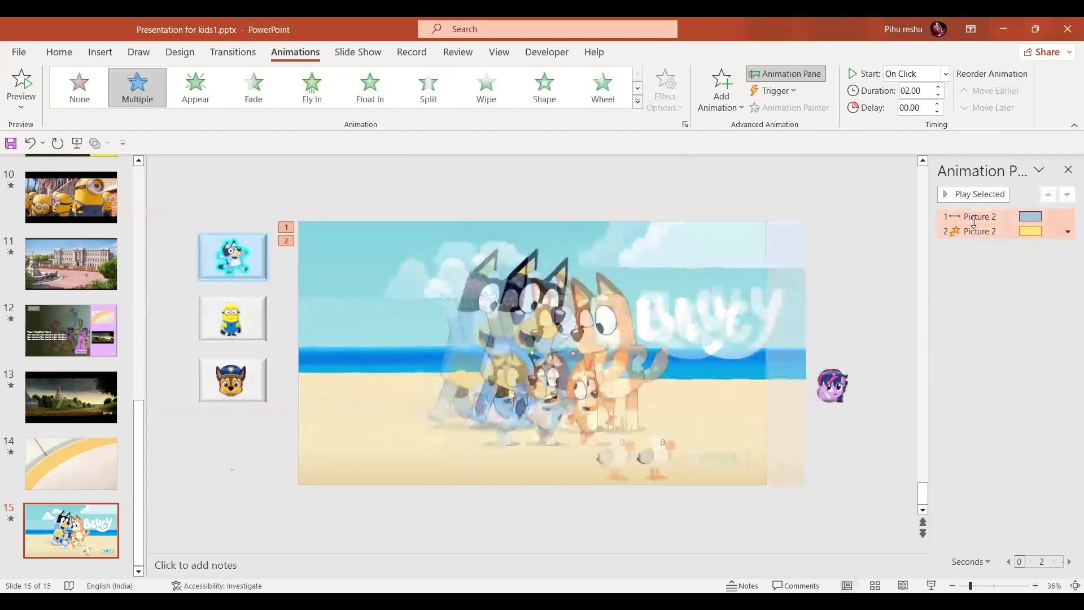
left_click(1067, 233)
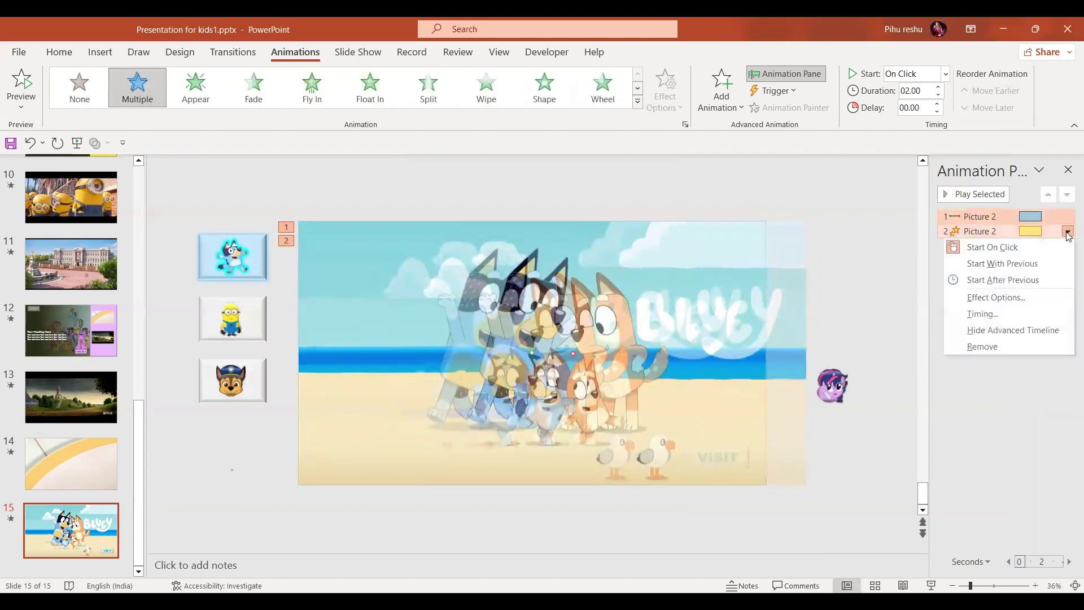
left_click(1038, 261)
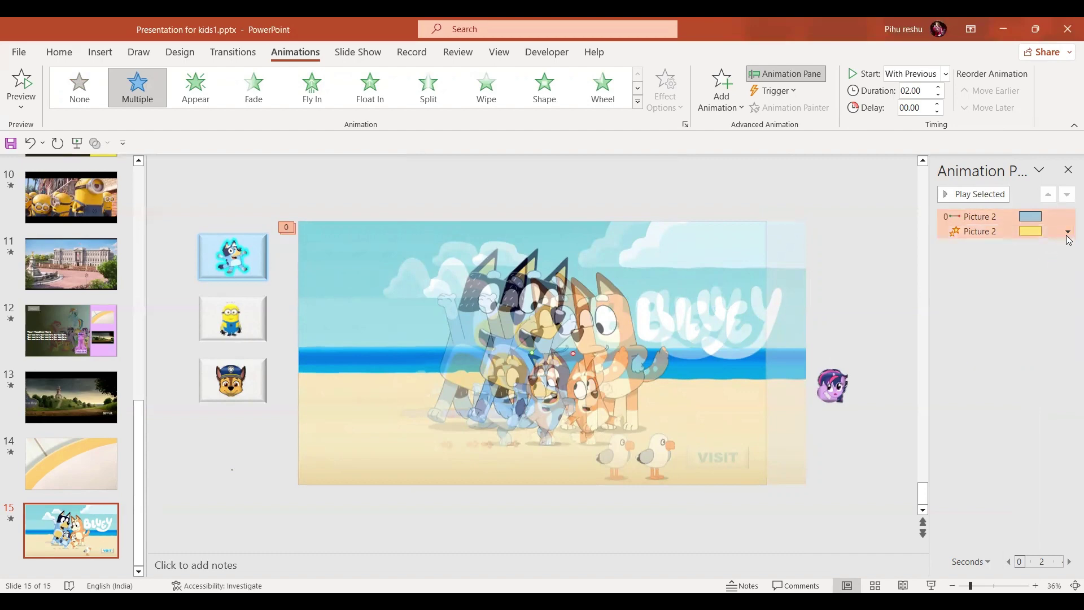
Make the Grow/Shrink effect auto-reverse and repeat Until End of Slide, then stop the preview.
left_click(1067, 231)
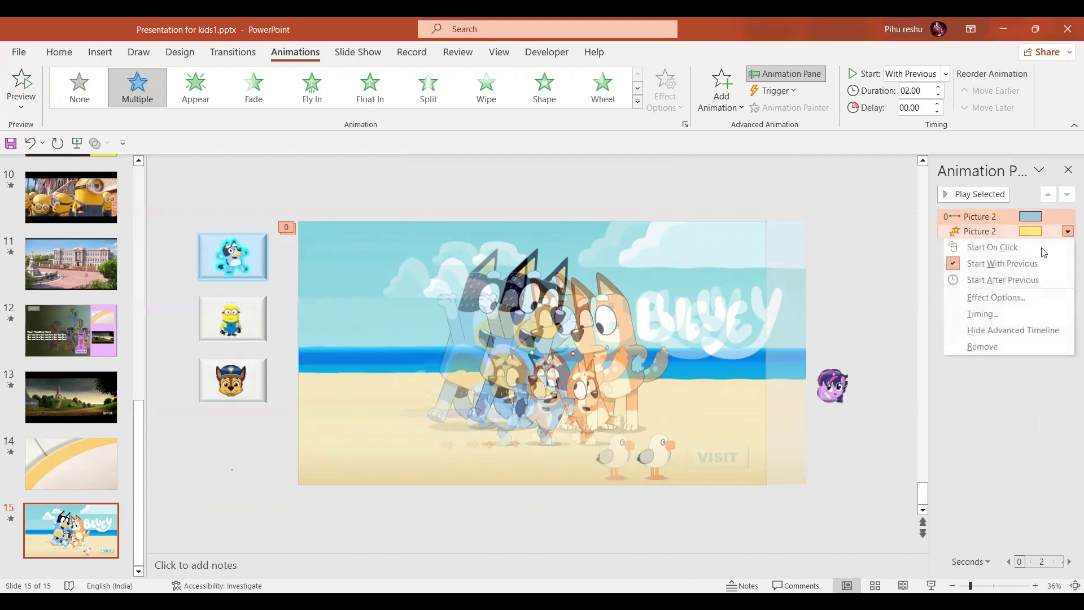
left_click(1003, 298)
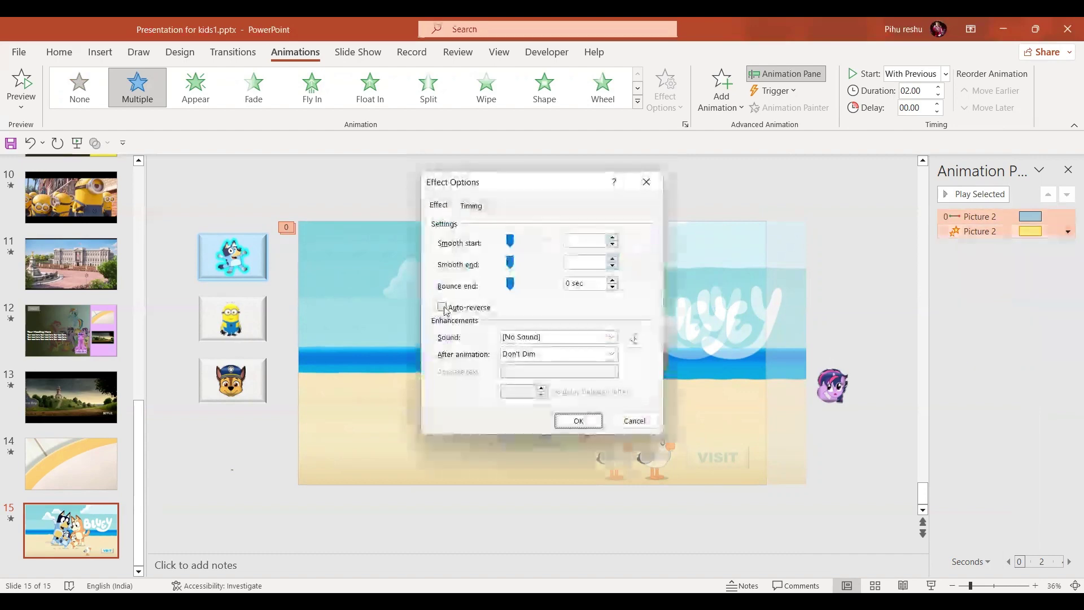
left_click(442, 307)
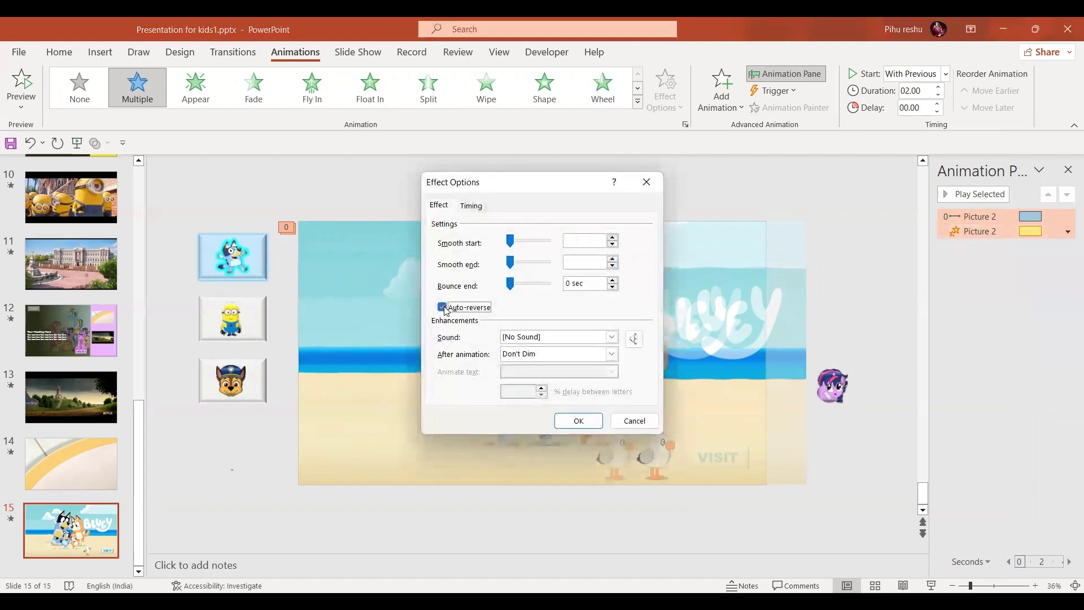
left_click(475, 206)
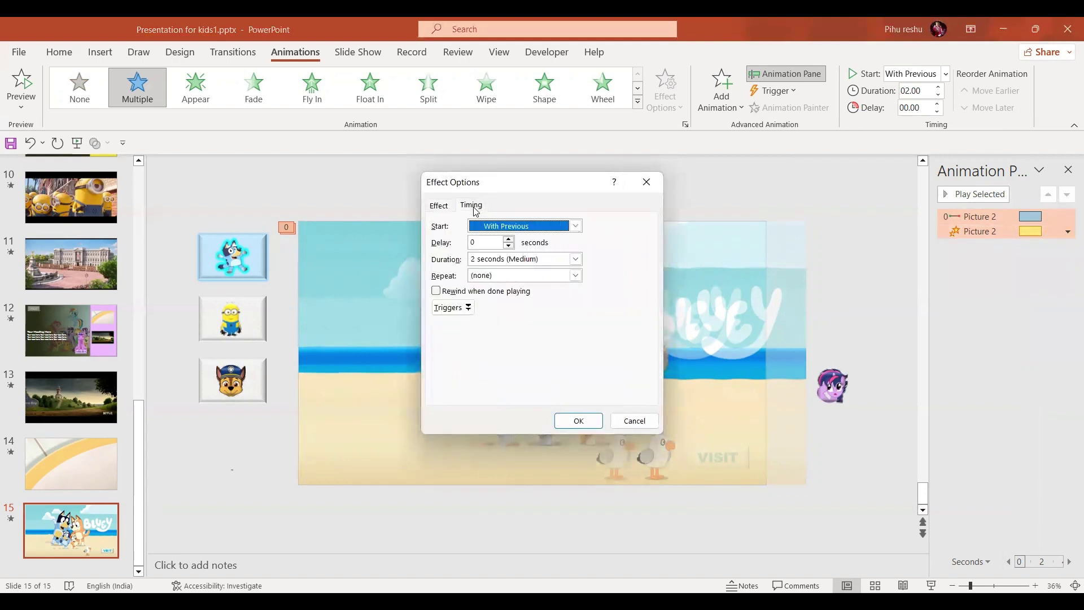
left_click(575, 275)
left_click(520, 354)
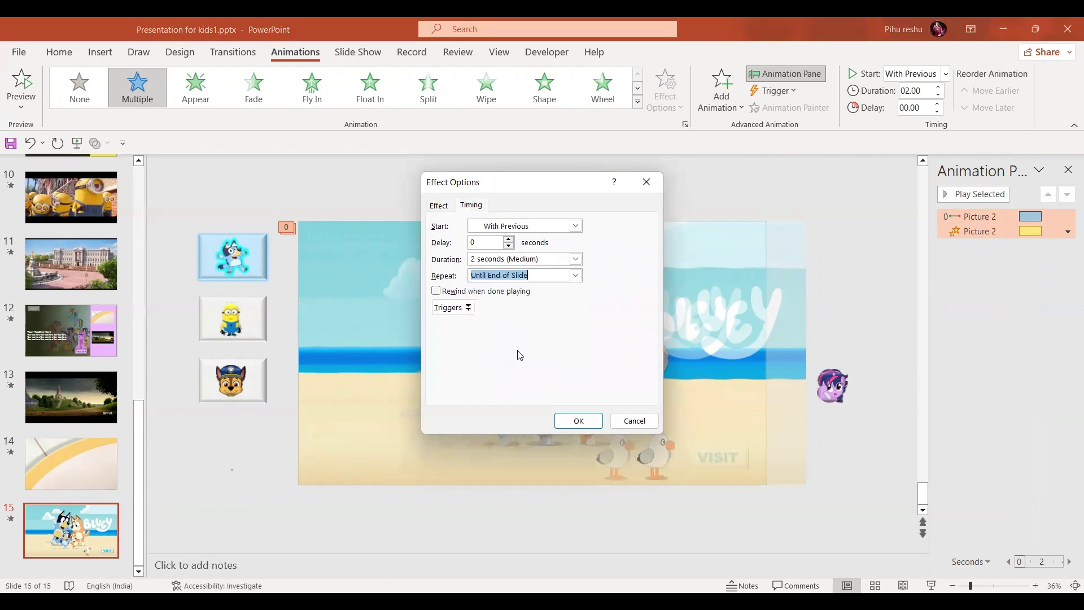
left_click(577, 419)
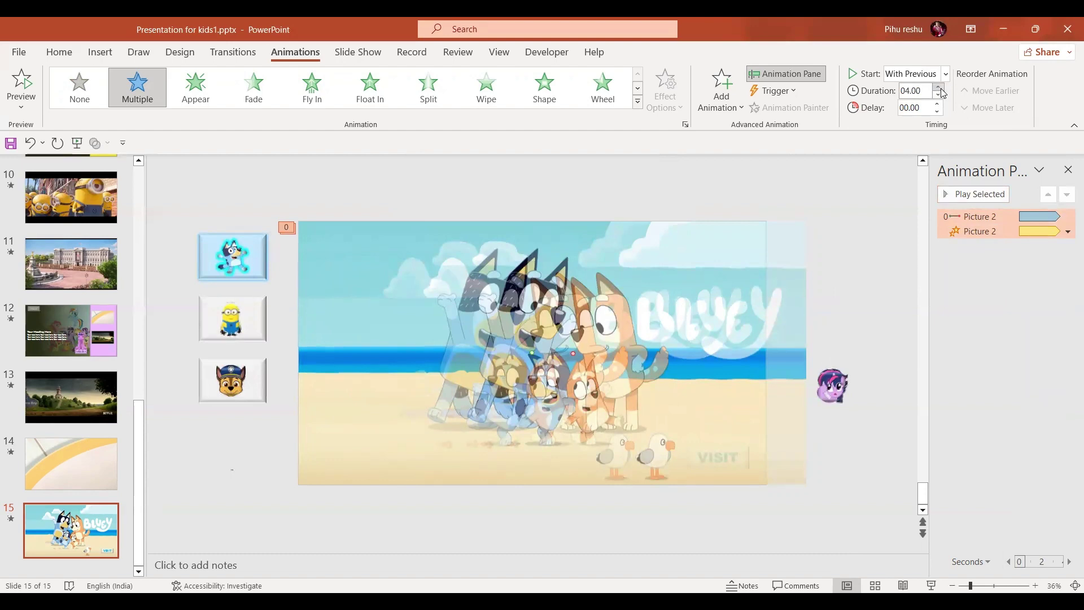
left_click(863, 196)
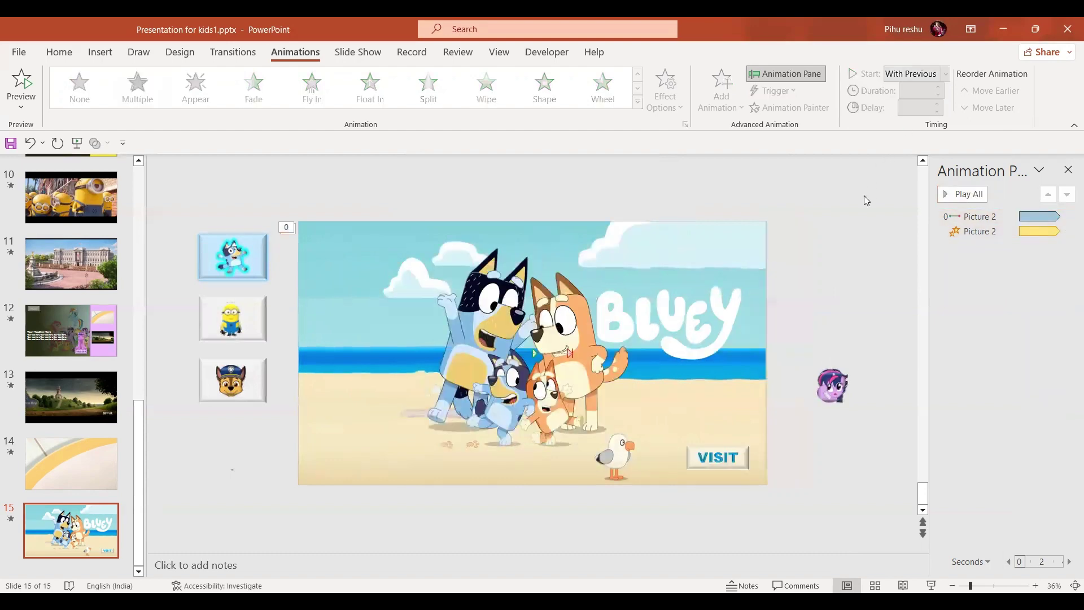
Draw a rectangle covering the Bluey picture and send it backward behind the VISIT button.
left_click(101, 52)
left_click(232, 107)
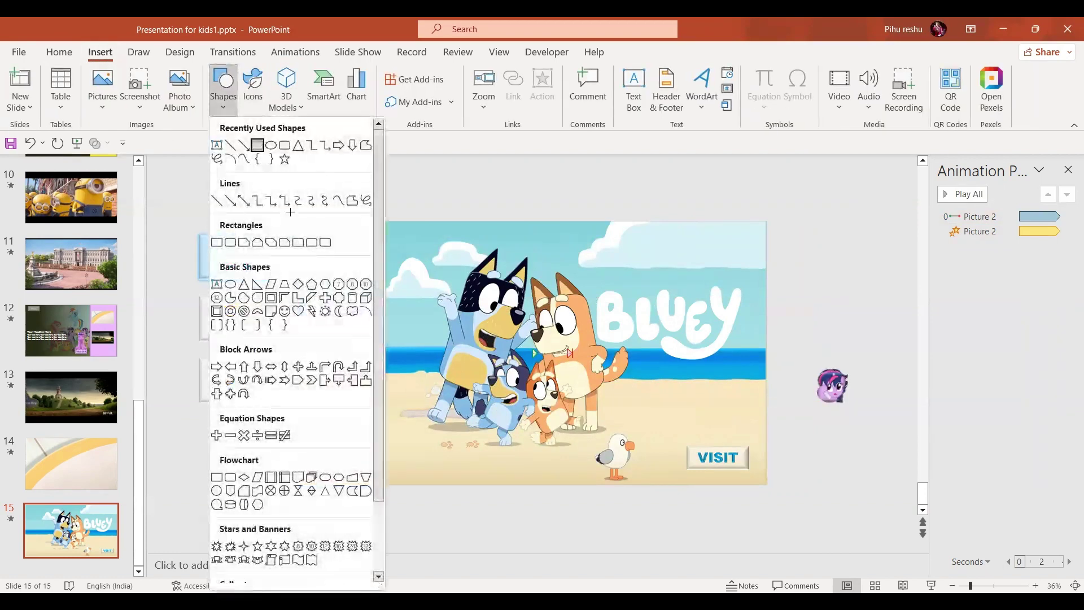
left_click(264, 148)
left_click_drag(298, 218, 766, 486)
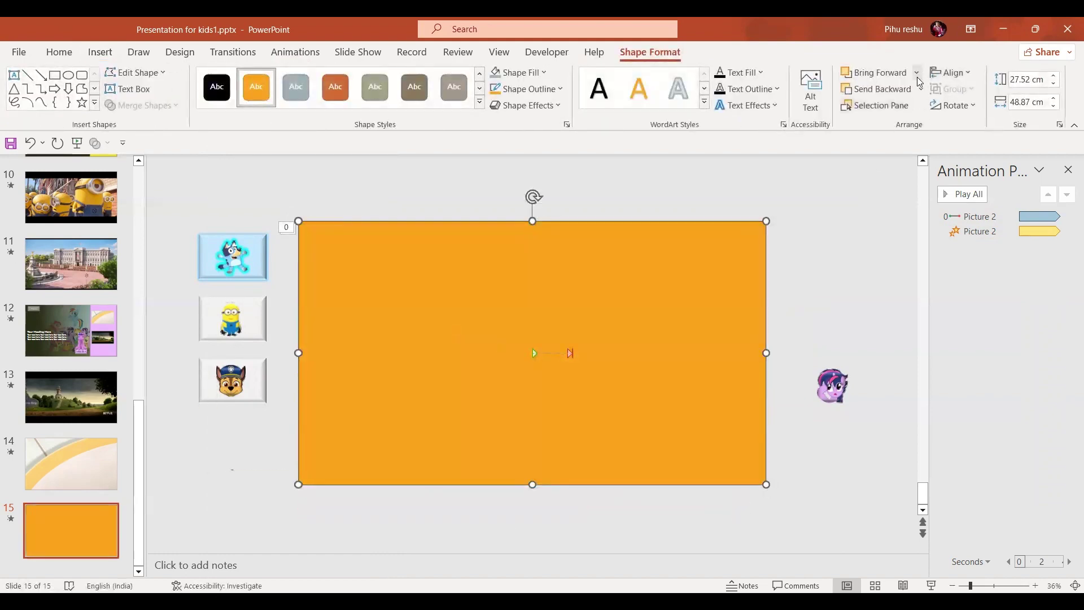
left_click(898, 91)
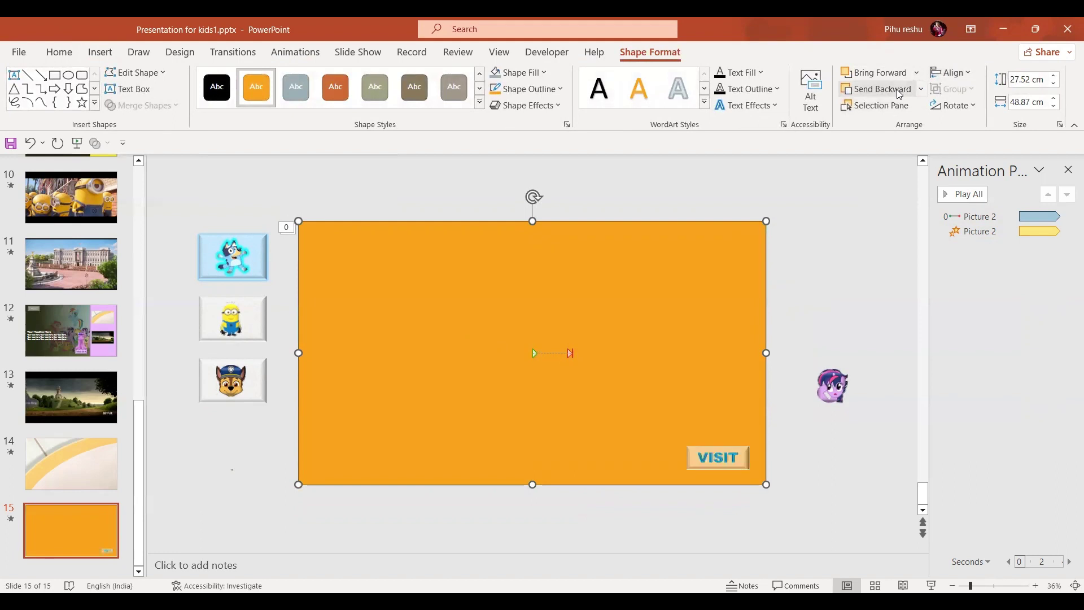
Give the rectangle a two-stop gradient fill, with the last stop black and fully transparent.
right_click(690, 322)
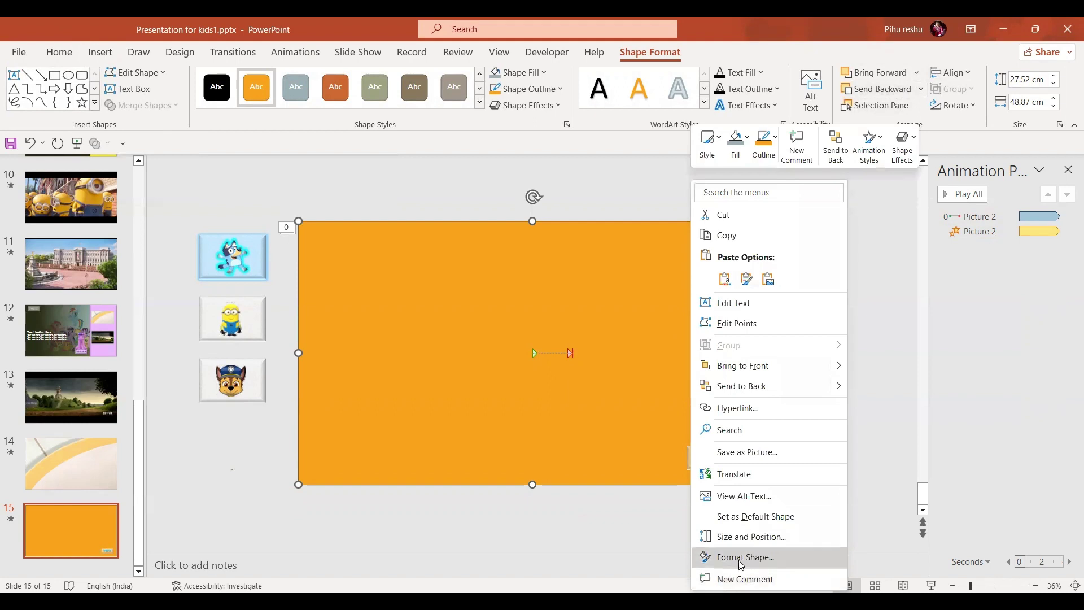
left_click(740, 558)
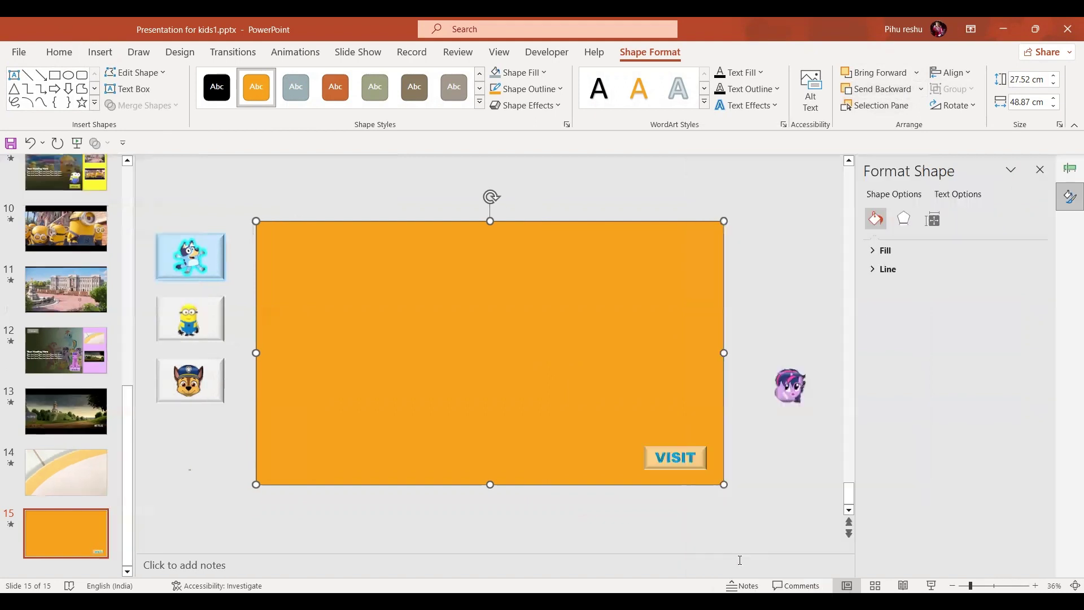
left_click(893, 252)
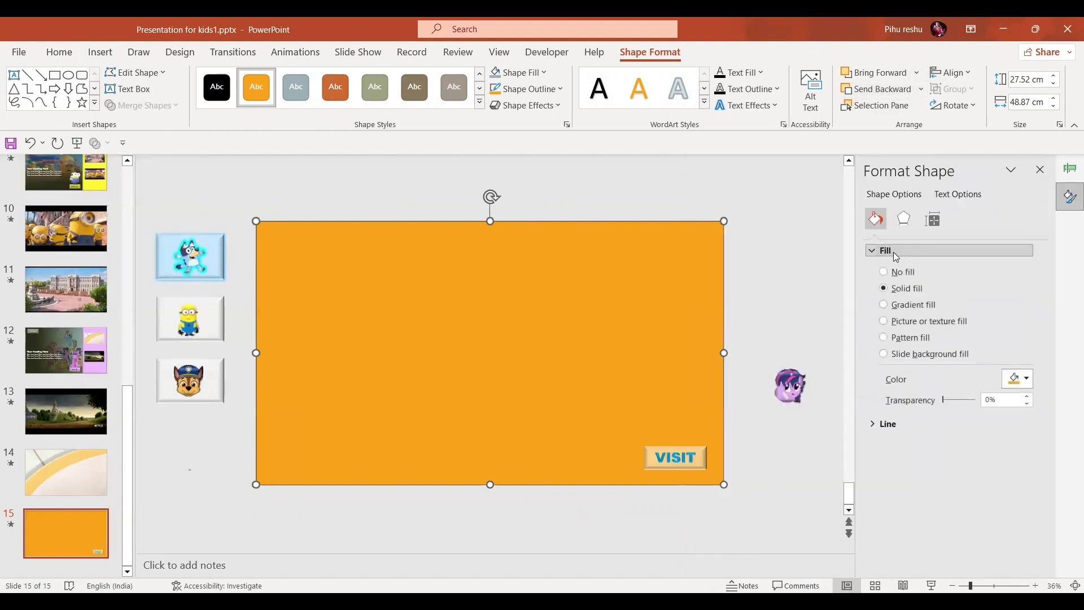
left_click(920, 308)
left_click(963, 480)
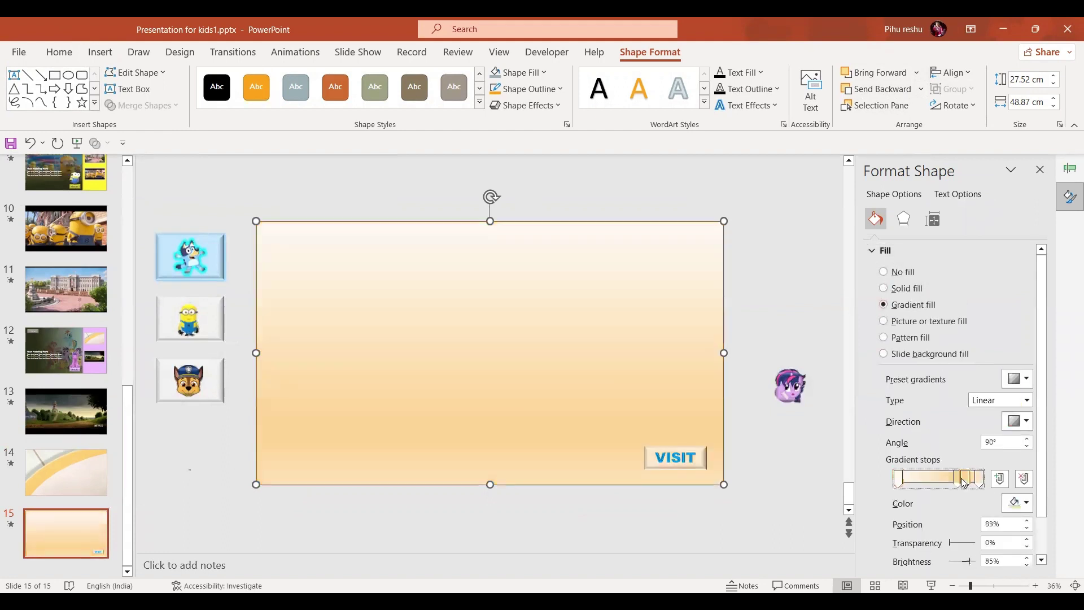
key("Delete")
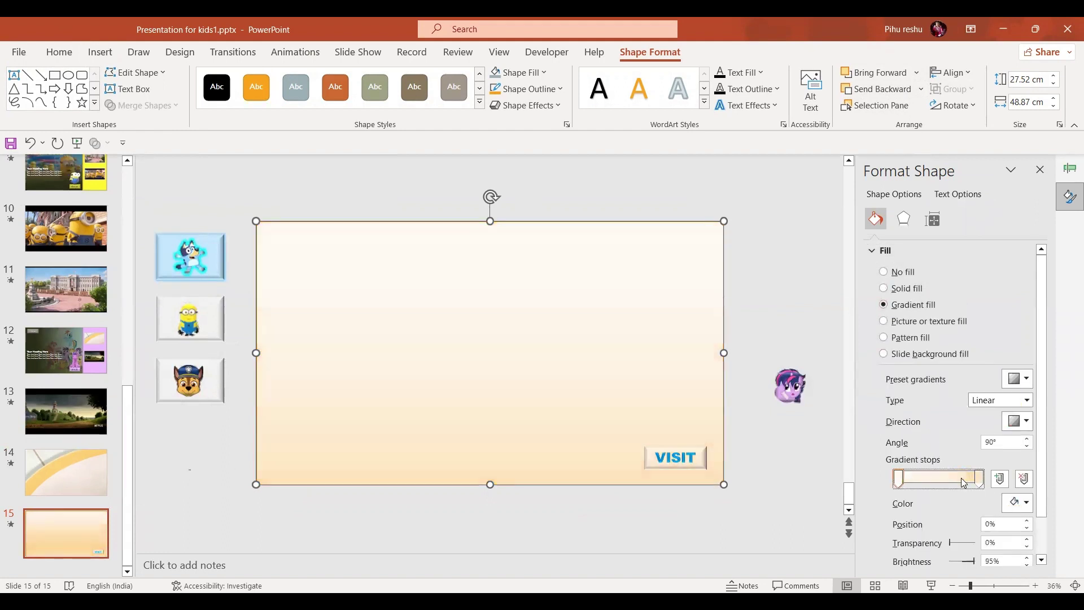
left_click(1027, 505)
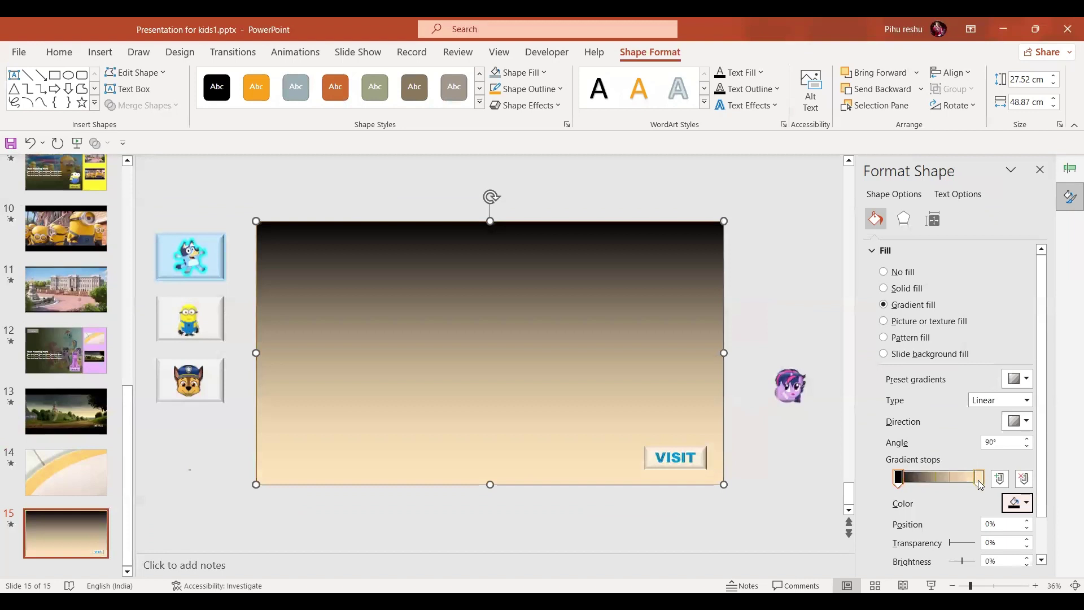
left_click(980, 480)
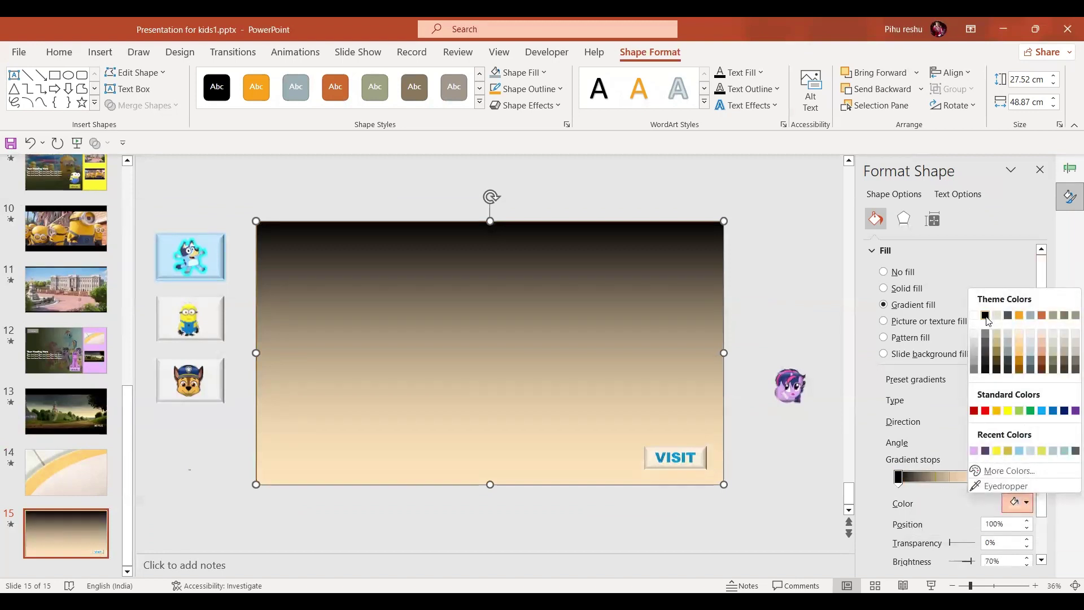
left_click(986, 318)
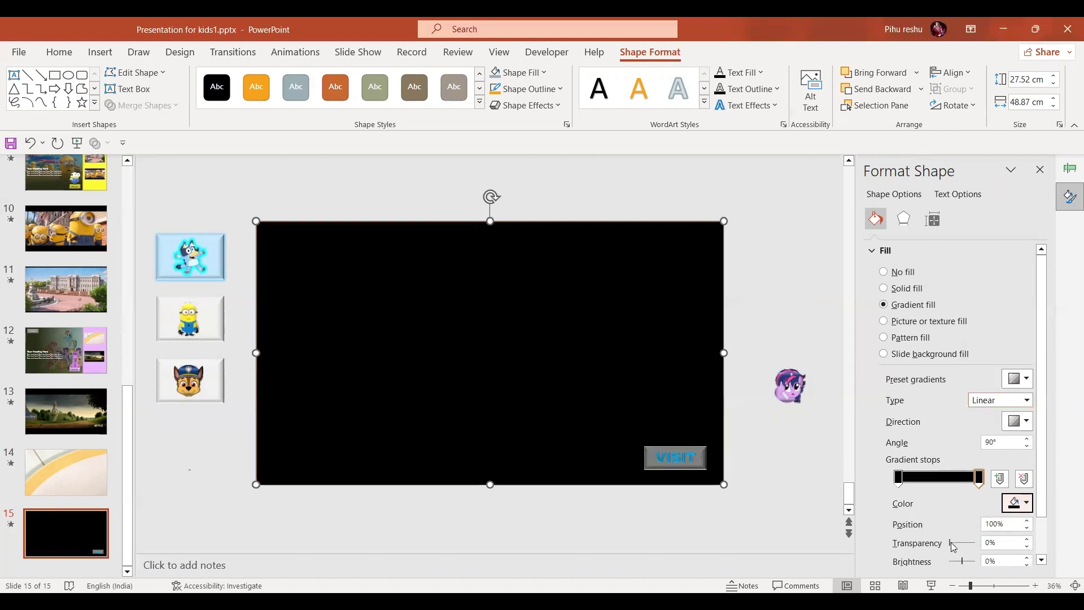
left_click_drag(953, 545, 977, 543)
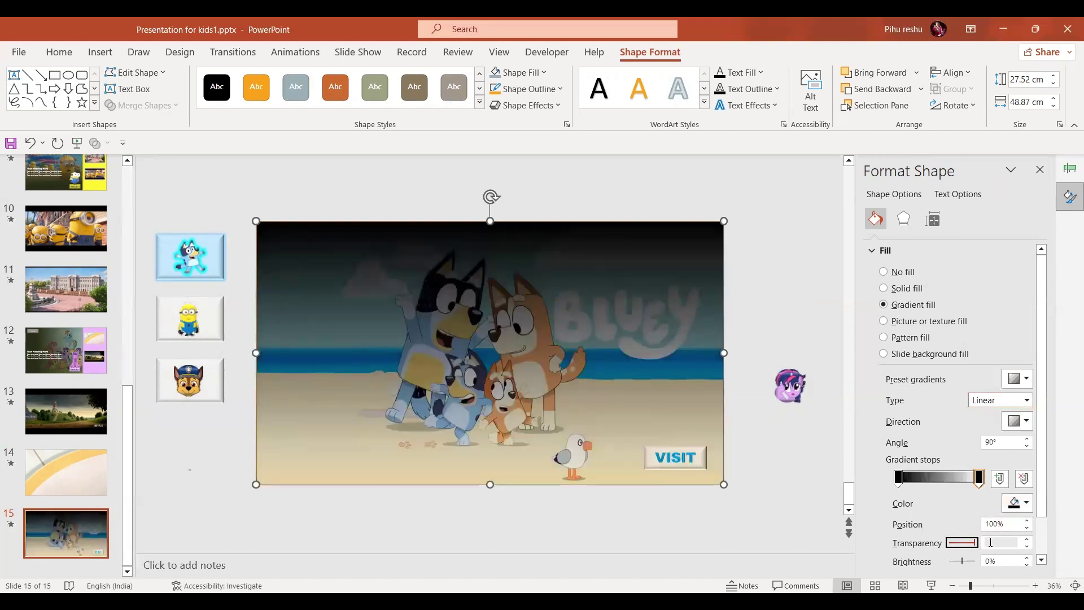
Make the gradient run linear right and lighten the first stop to dark grey (Lighter 15%).
left_click(1026, 424)
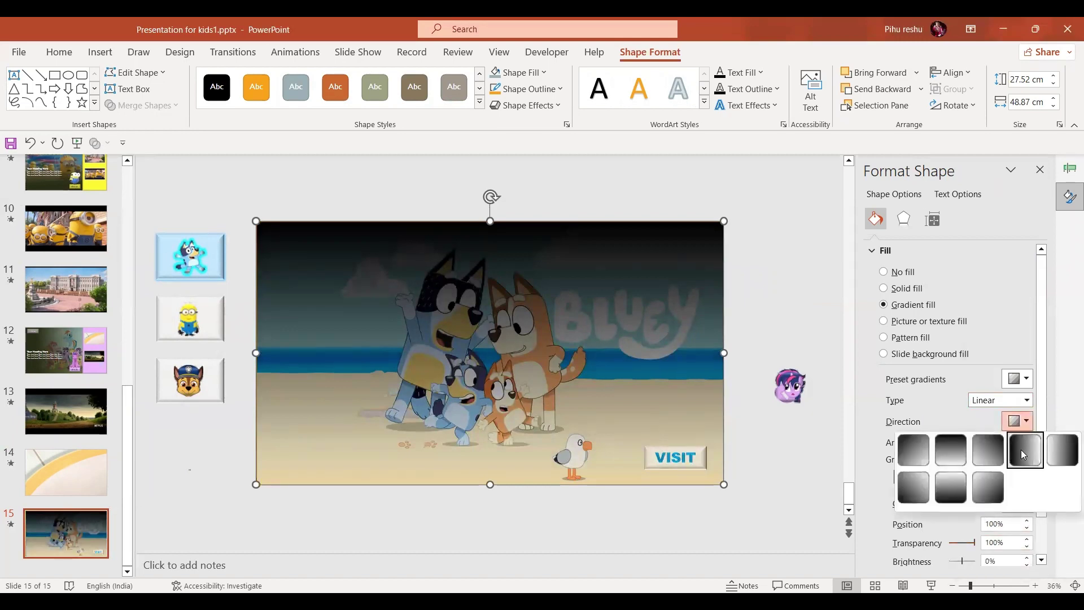
left_click(1024, 454)
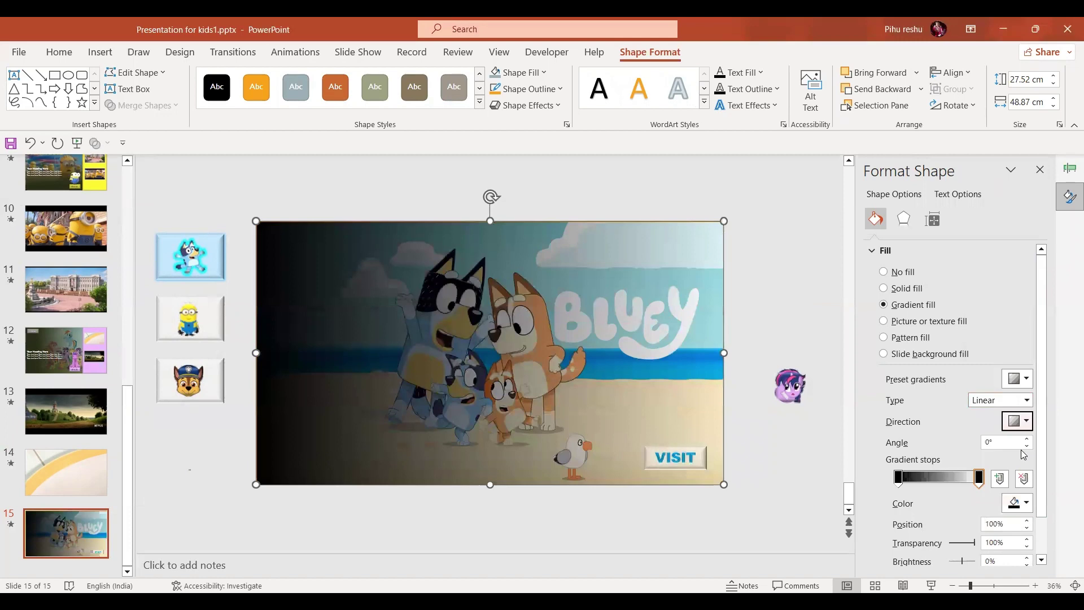
left_click(898, 478)
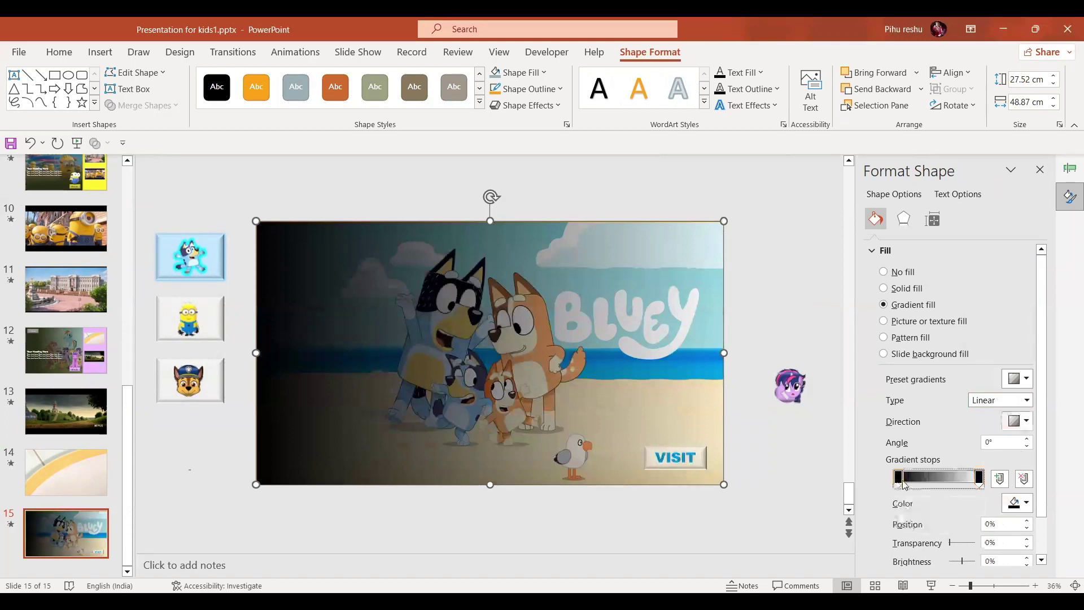
left_click(1013, 502)
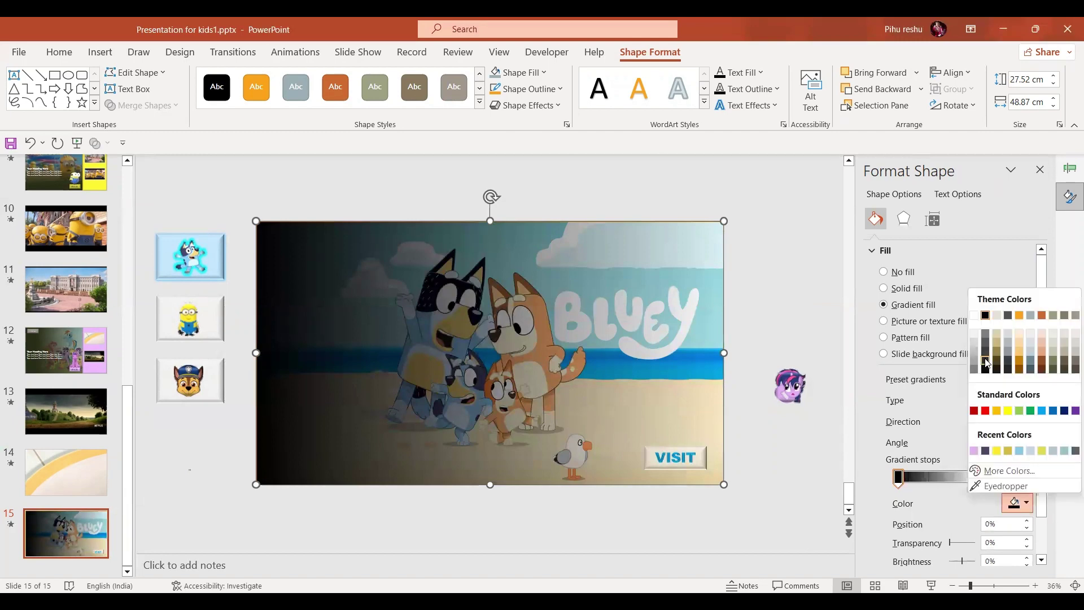
left_click(986, 362)
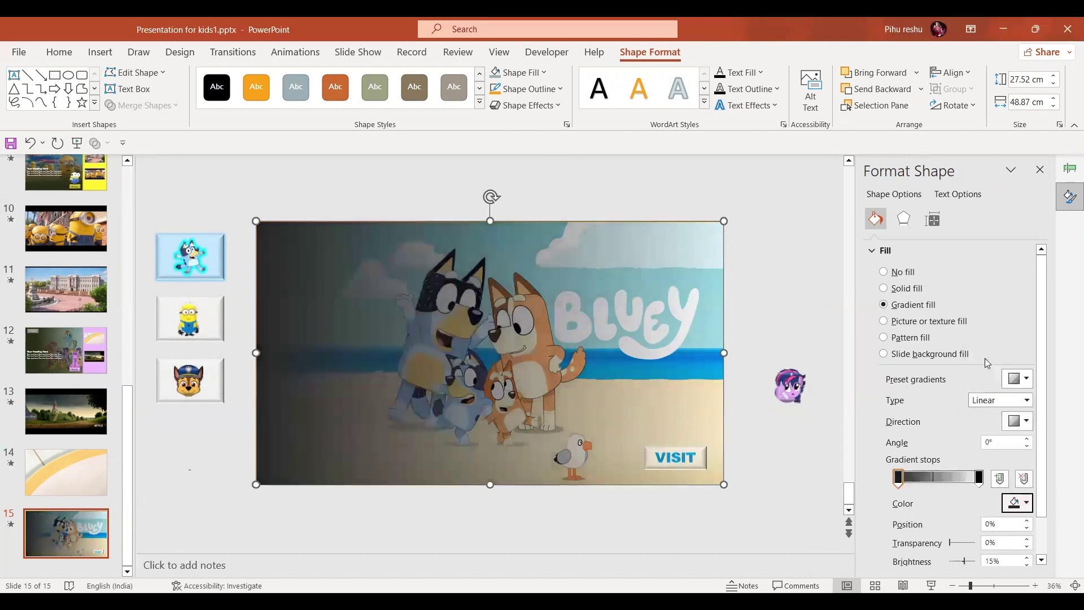
left_click(824, 253)
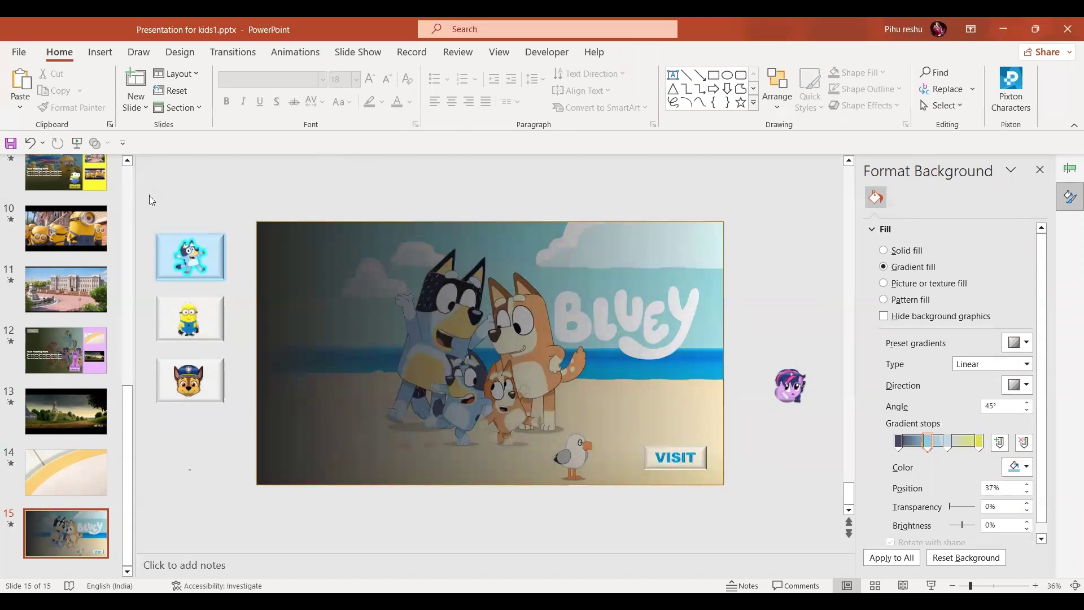
Move the three character icons onto the slide's left edge and send the Bluey picture behind them.
left_click_drag(150, 195, 261, 449)
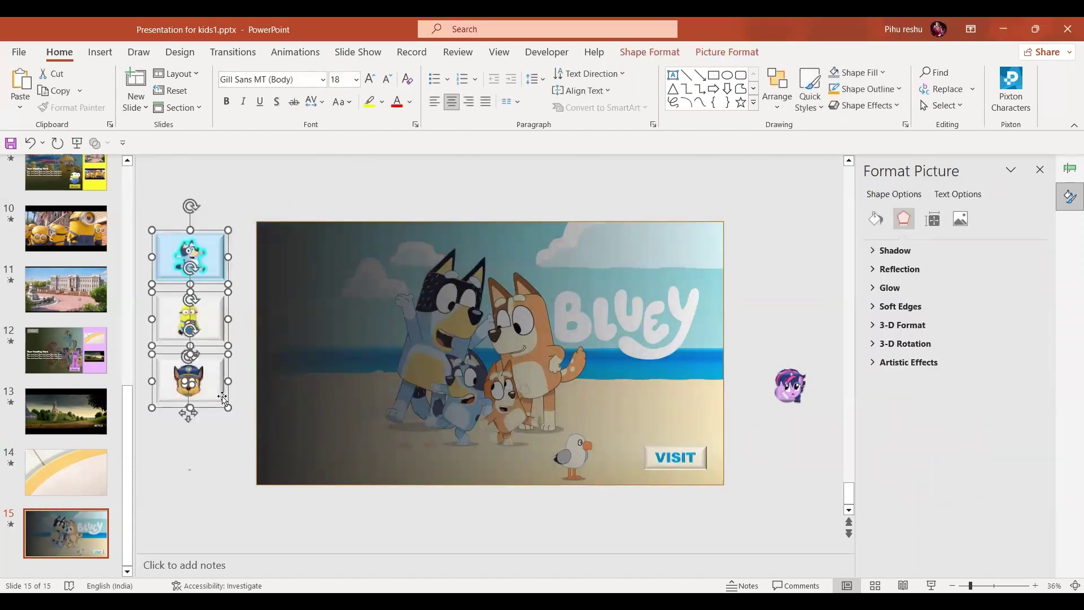
left_click_drag(217, 395, 334, 392)
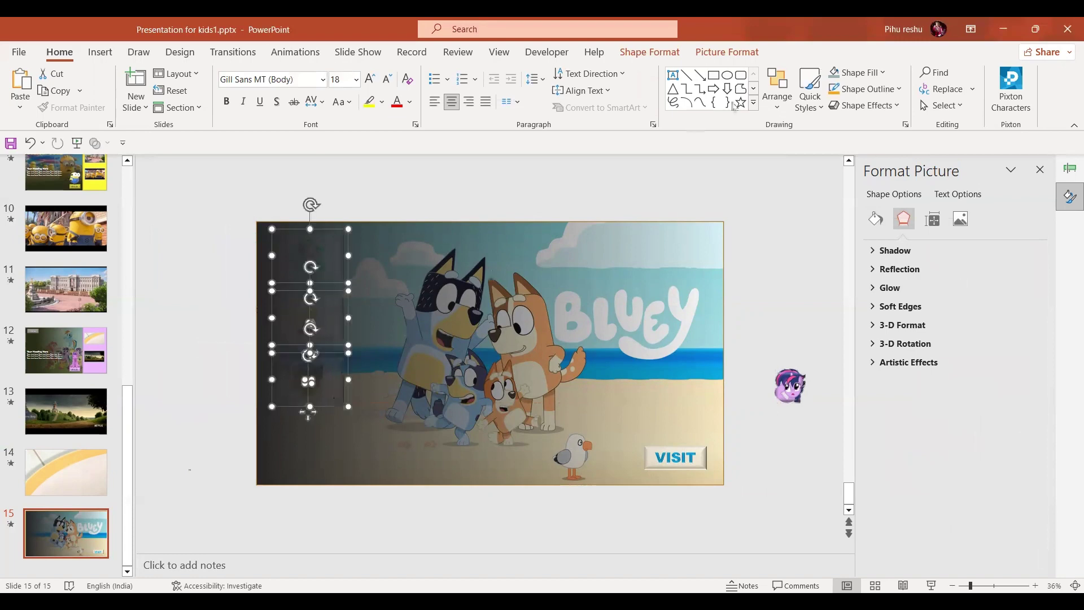
left_click(637, 292)
left_click(643, 52)
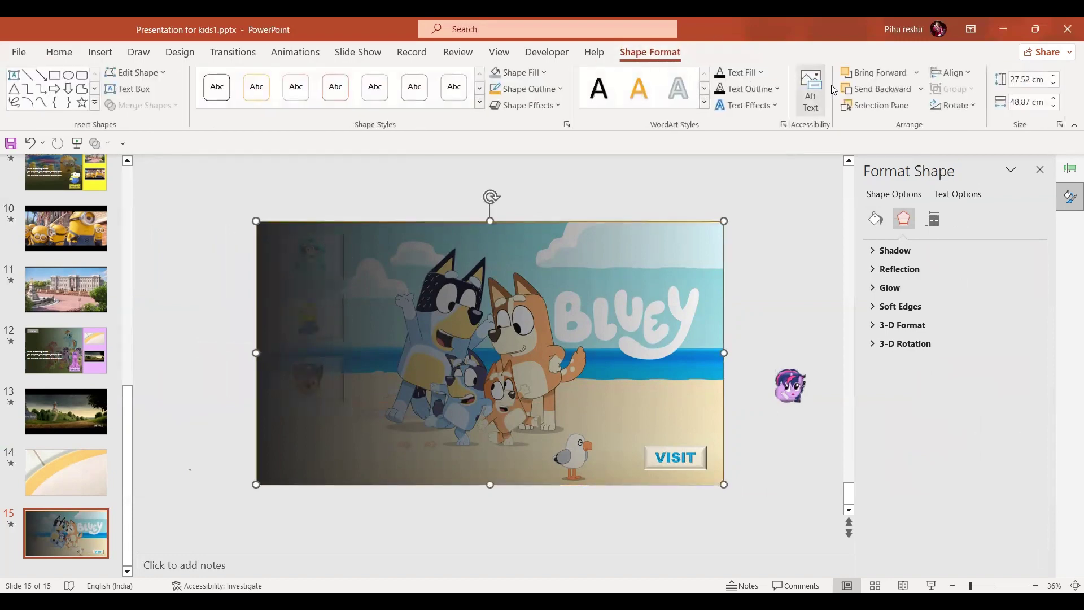
left_click(906, 93)
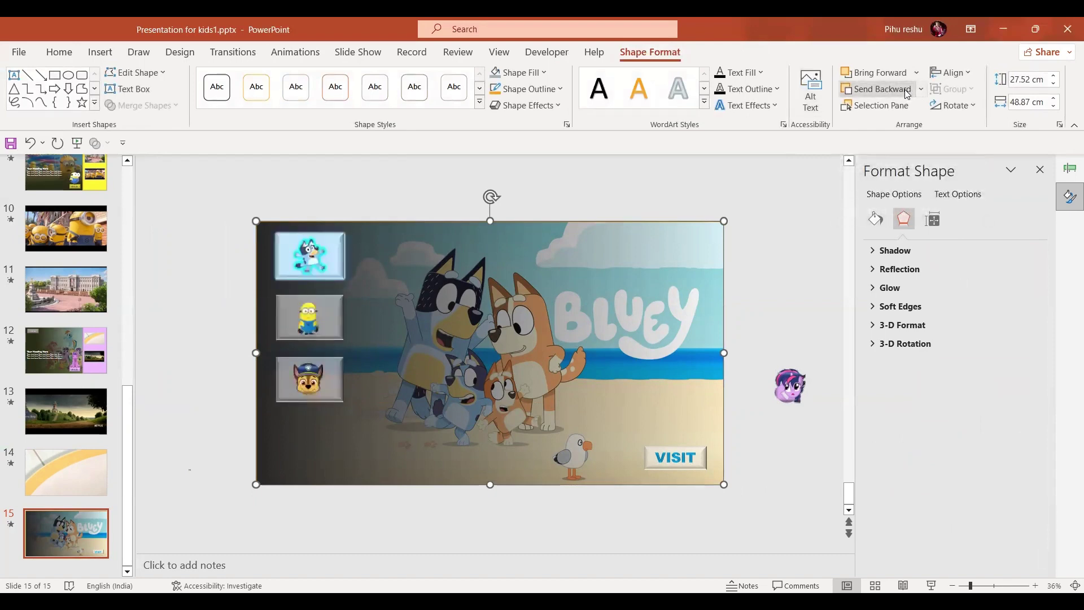
left_click(797, 284)
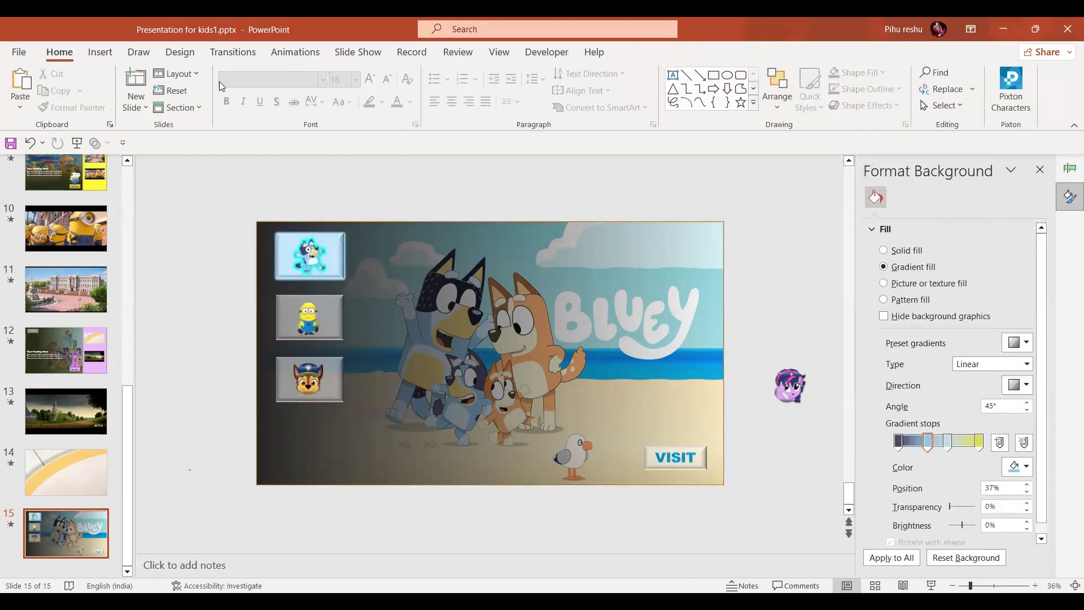
Draw a rectangle below the Paw Patrol button and fill it with Newsprint texture at 40% transparency.
left_click(102, 51)
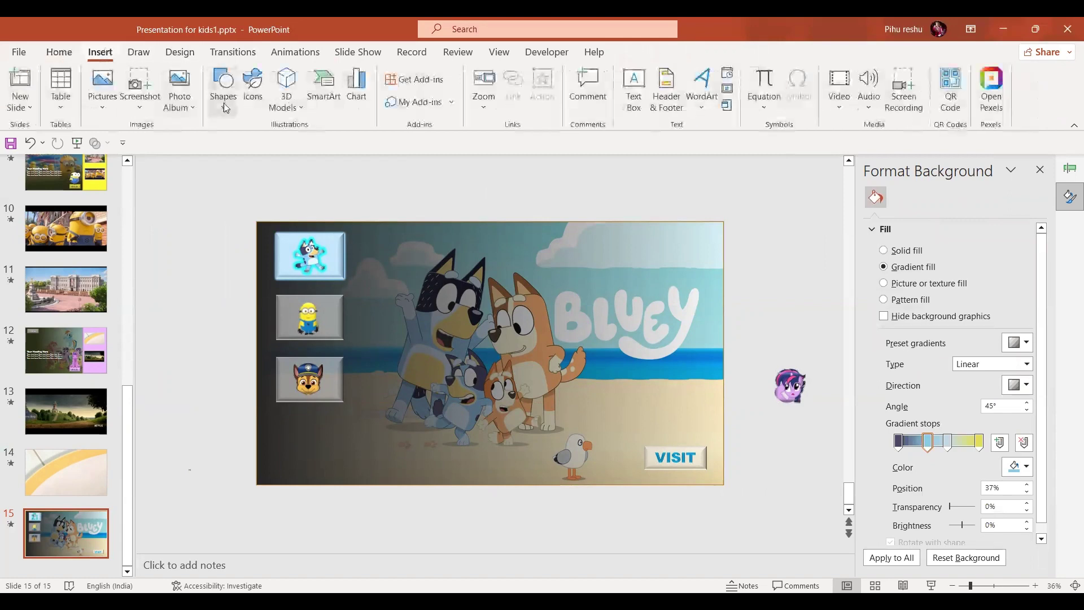
left_click(224, 110)
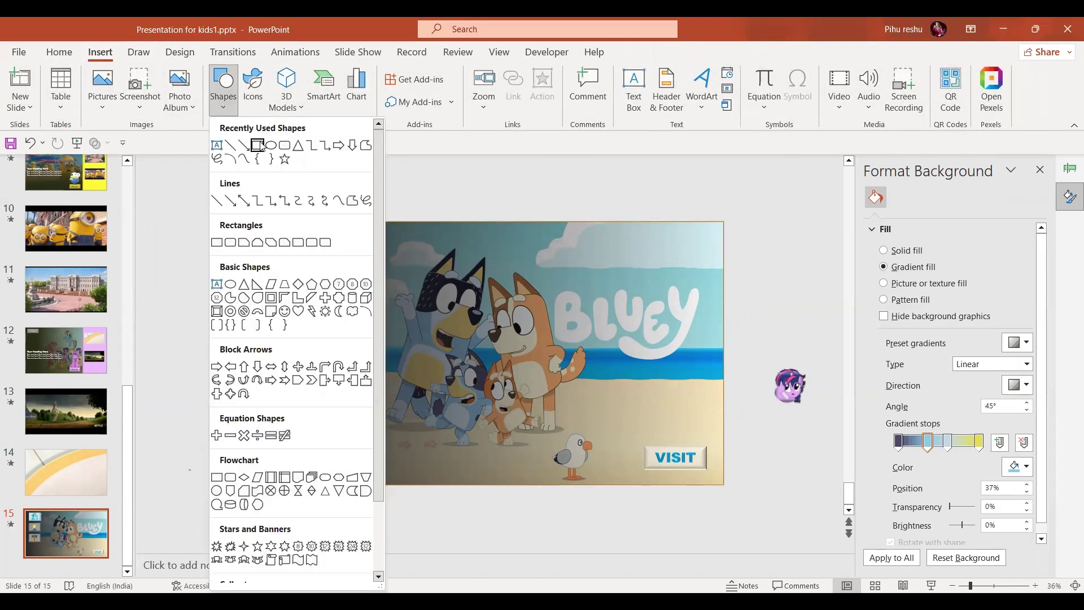
left_click(258, 146)
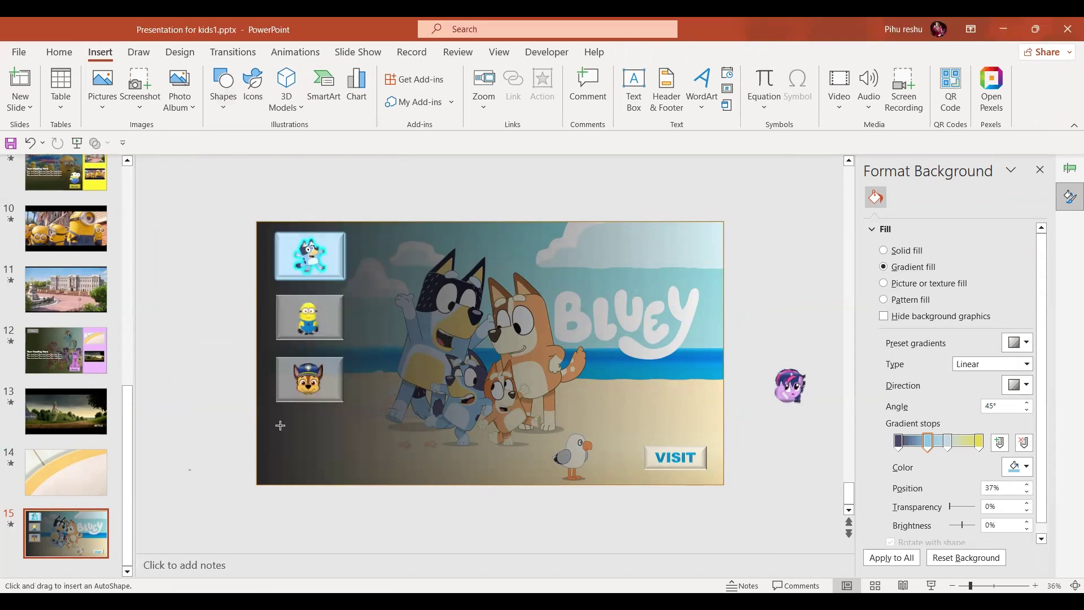
left_click_drag(277, 425, 343, 468)
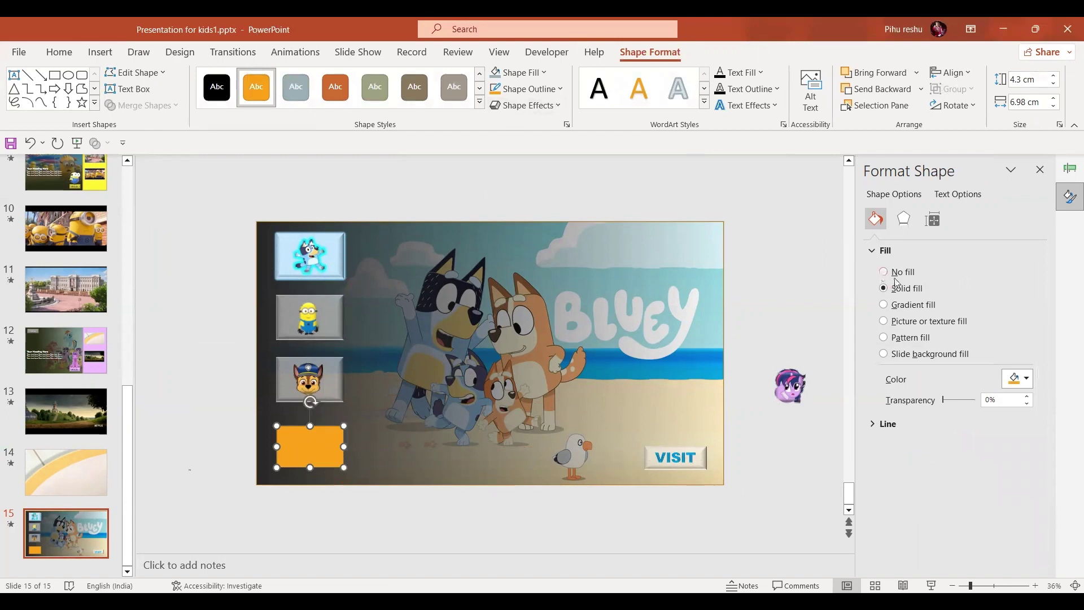
left_click(891, 323)
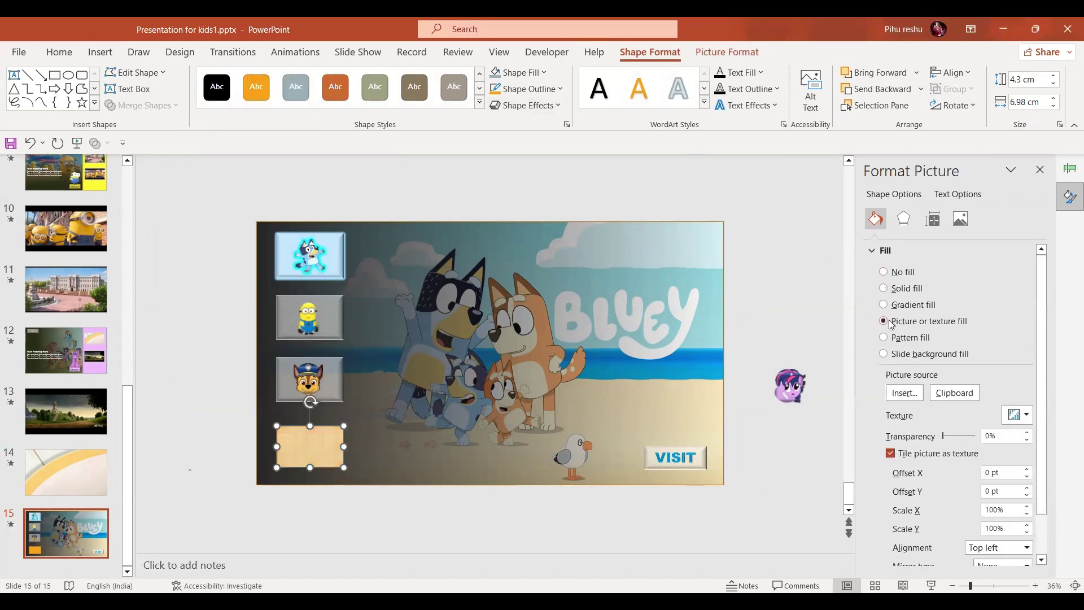
left_click(1025, 416)
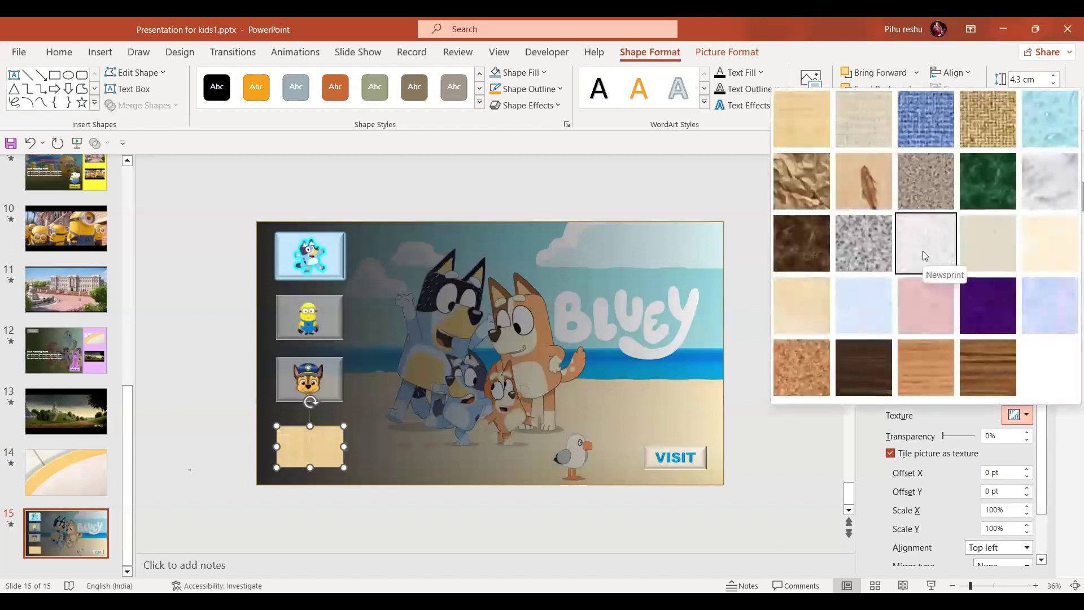
left_click(923, 252)
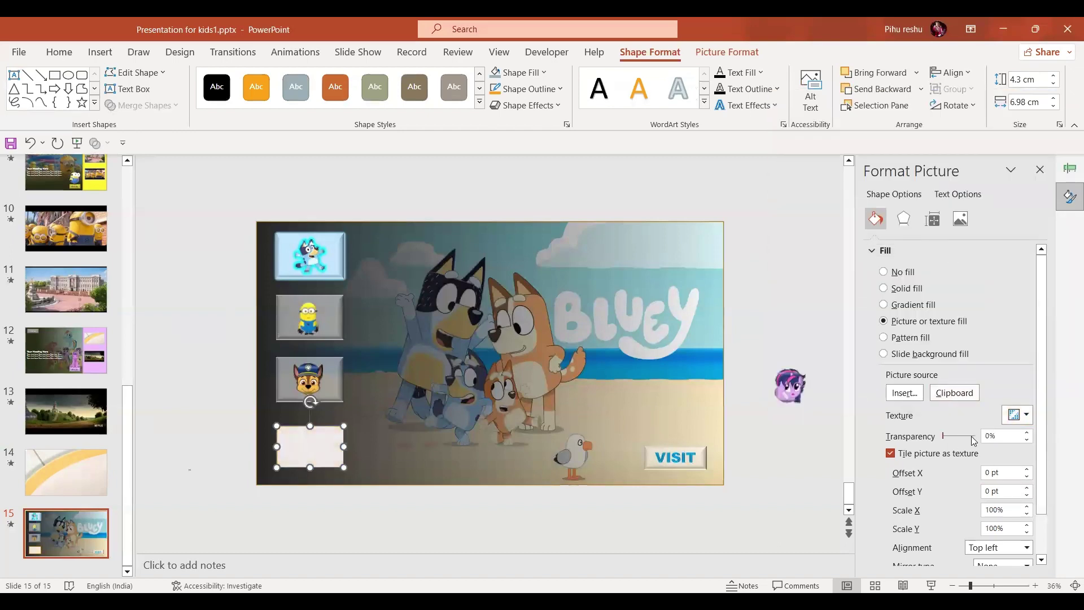
left_click_drag(942, 440, 964, 442)
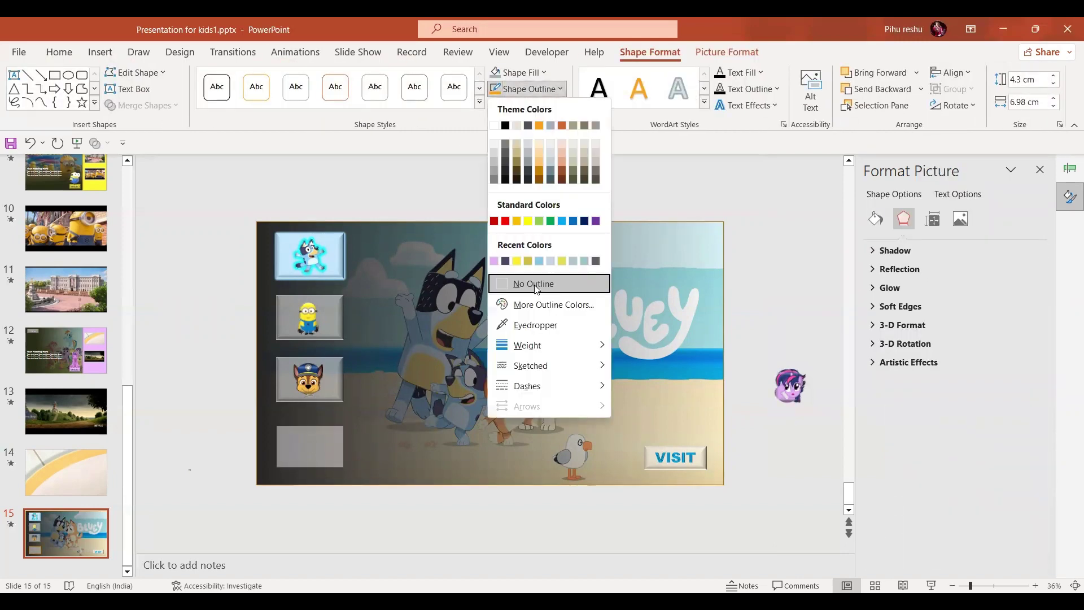
Give the new tile a white outline and a top bevel 20 pt wide and 20 pt high.
left_click(534, 285)
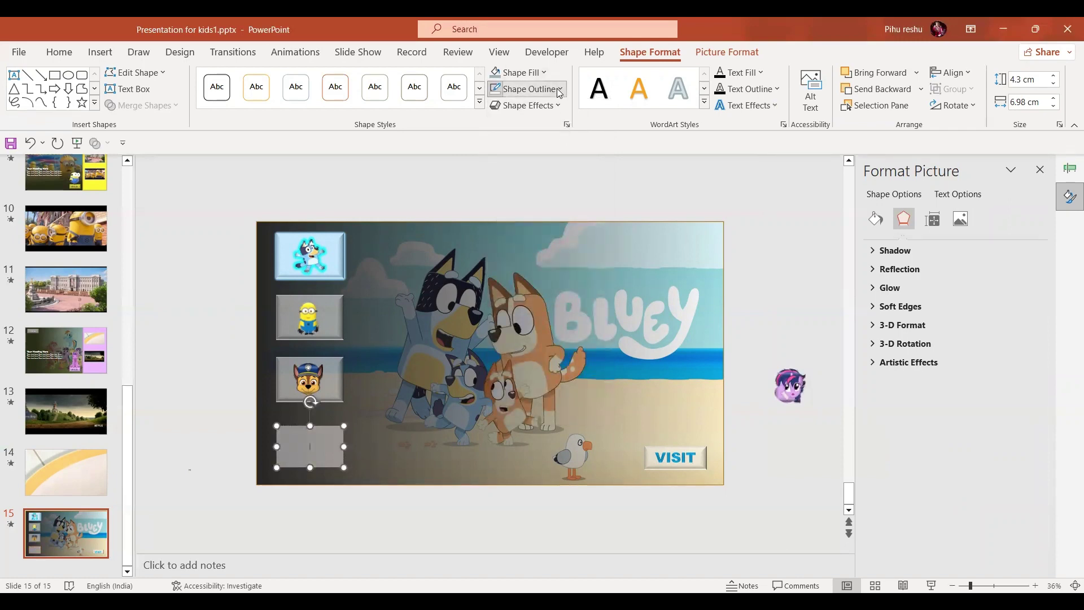
left_click(494, 126)
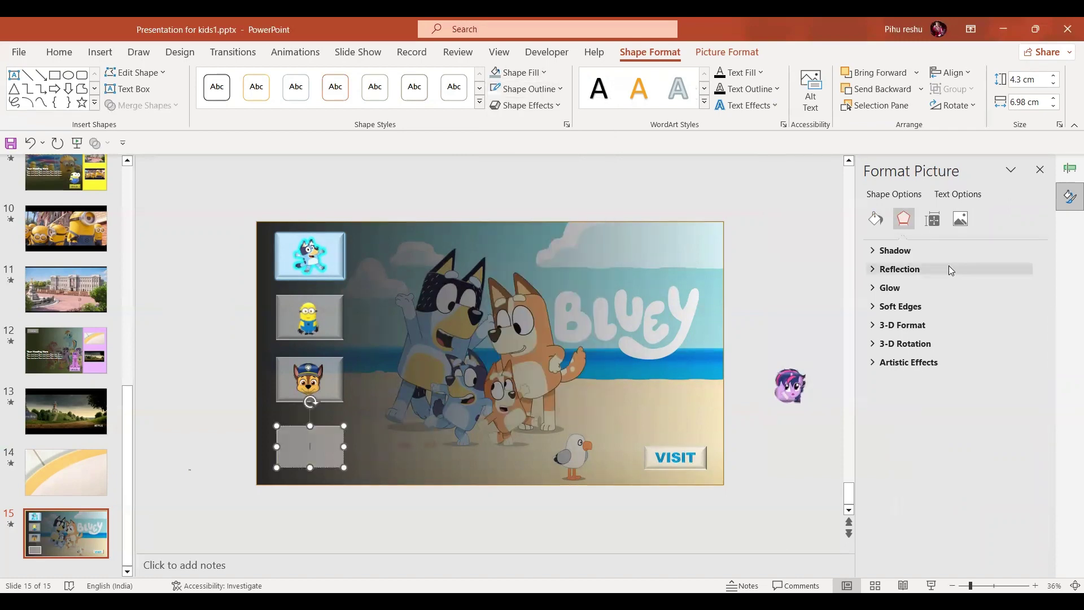
left_click(876, 325)
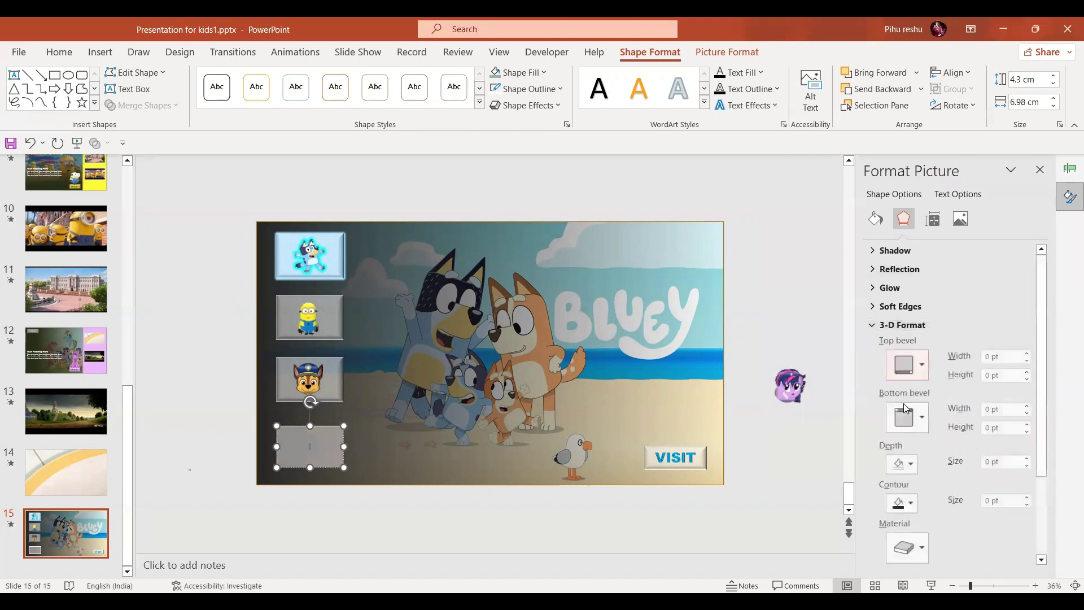
left_click(1013, 360)
type("20")
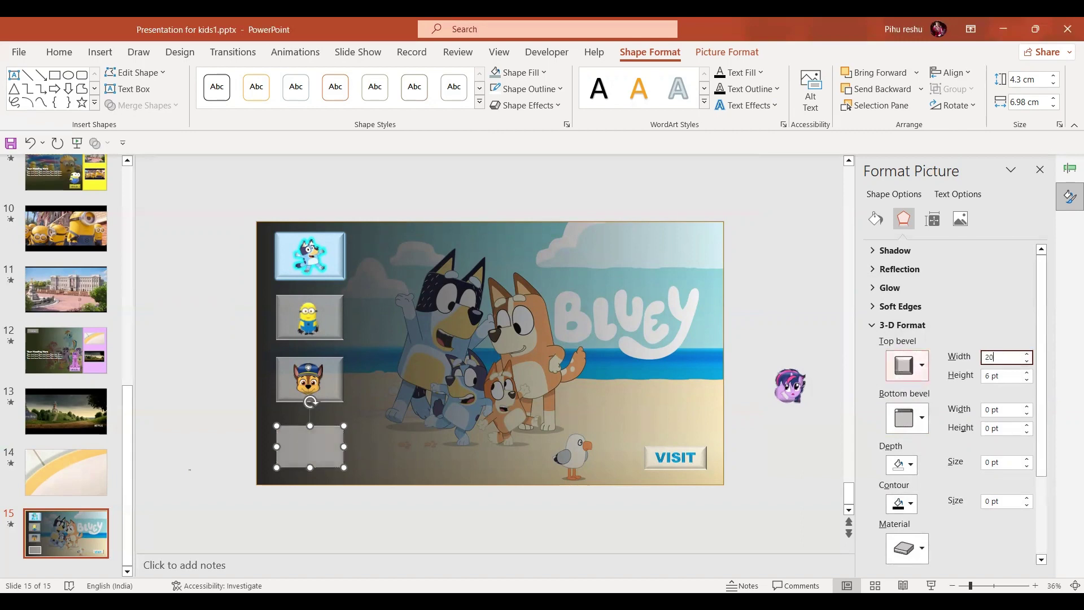
key("Tab")
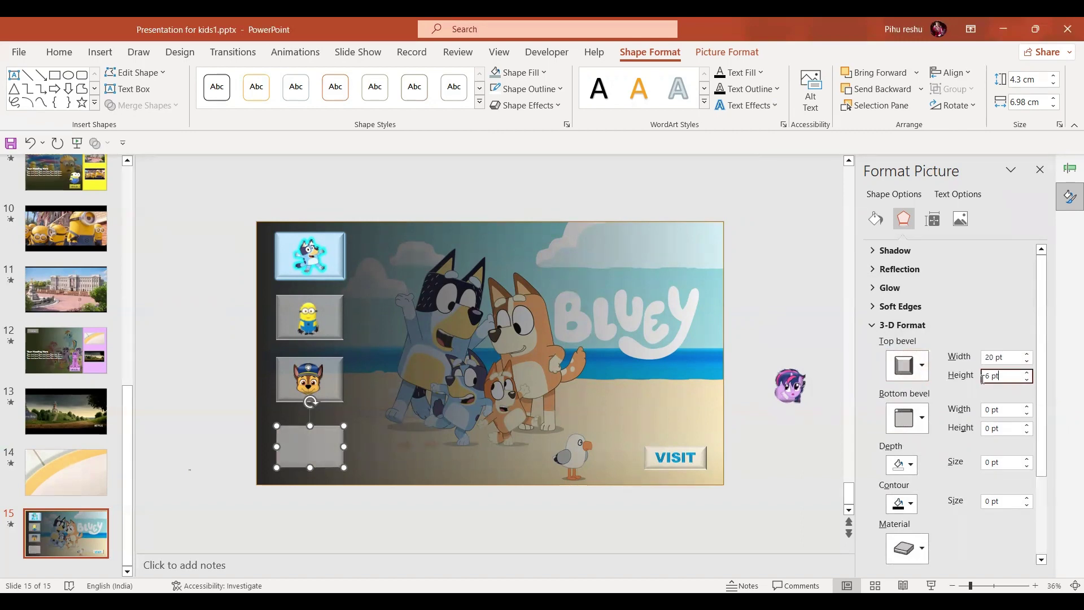
type("20")
left_click(796, 320)
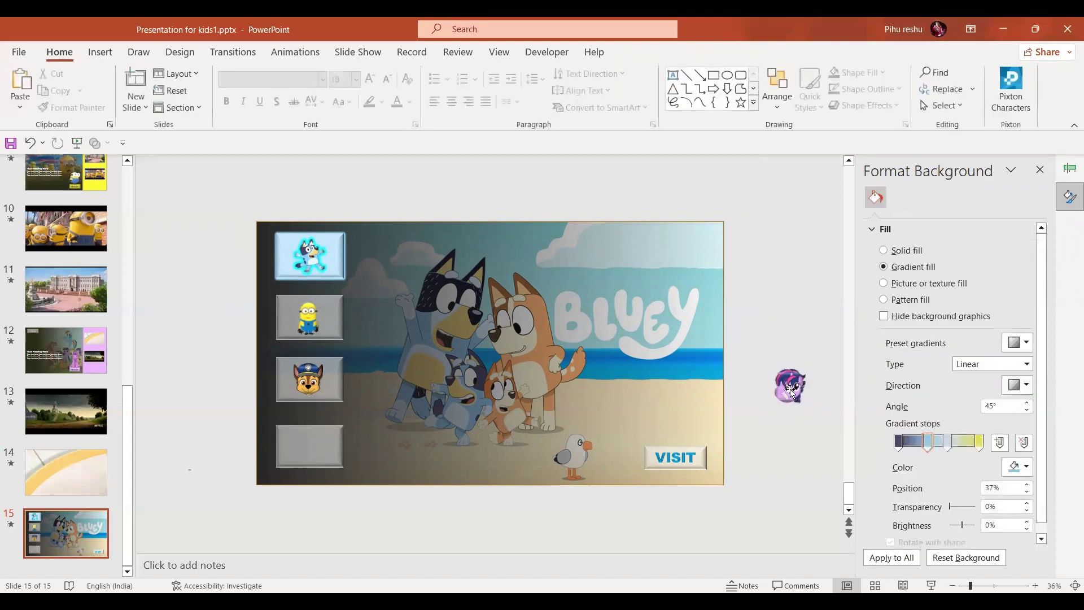
Bring the pony picture forward onto the bottom tile and group the two with Ctrl+G.
left_click_drag(790, 387, 313, 447)
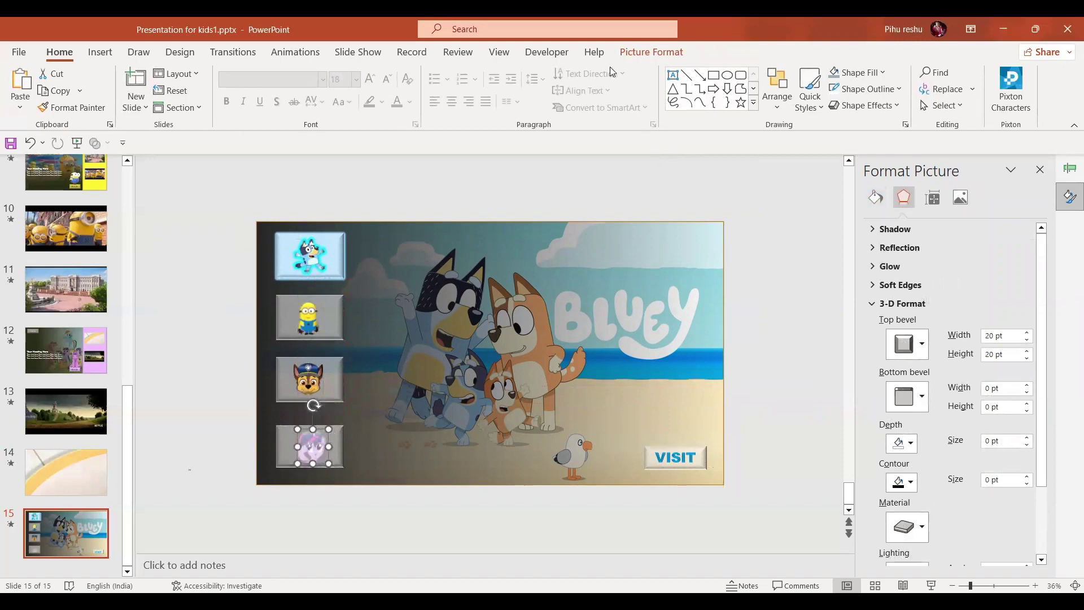
left_click(640, 53)
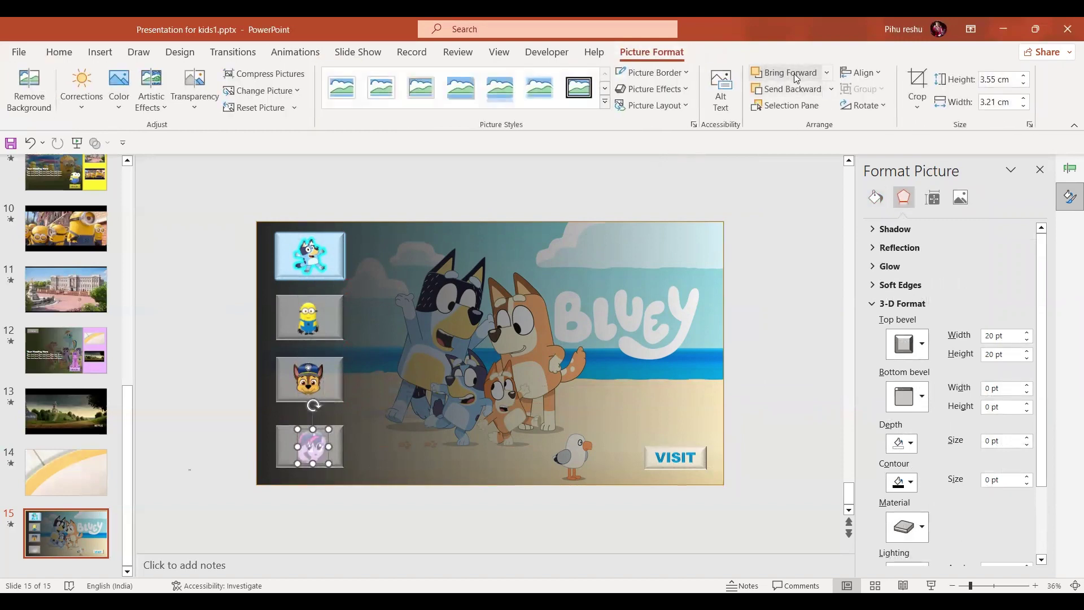
left_click(796, 78)
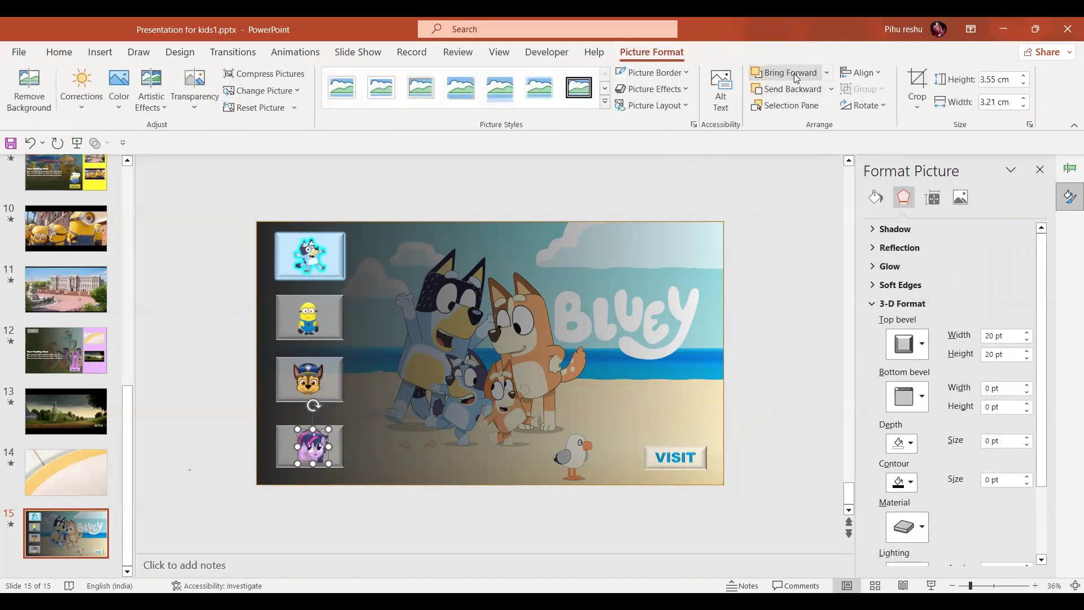
left_click(335, 450, "shift")
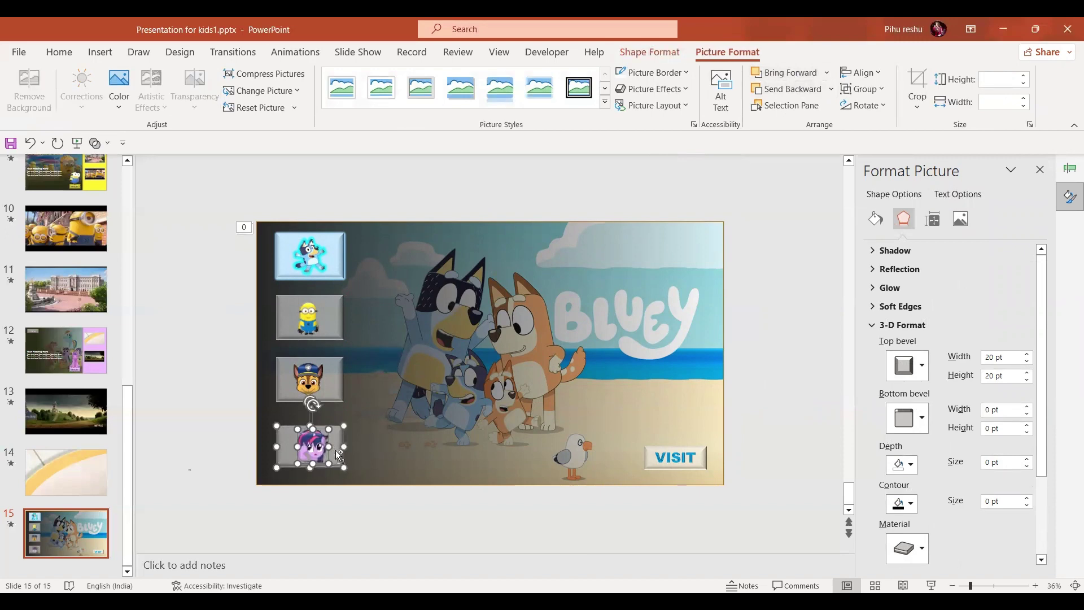
key("ctrl+g")
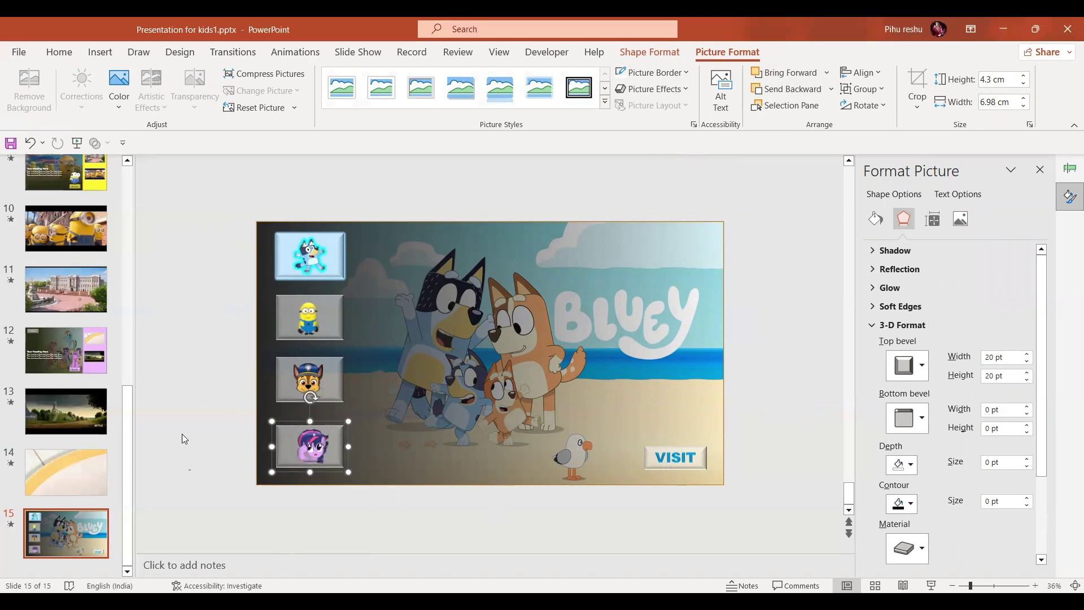
left_click(331, 449)
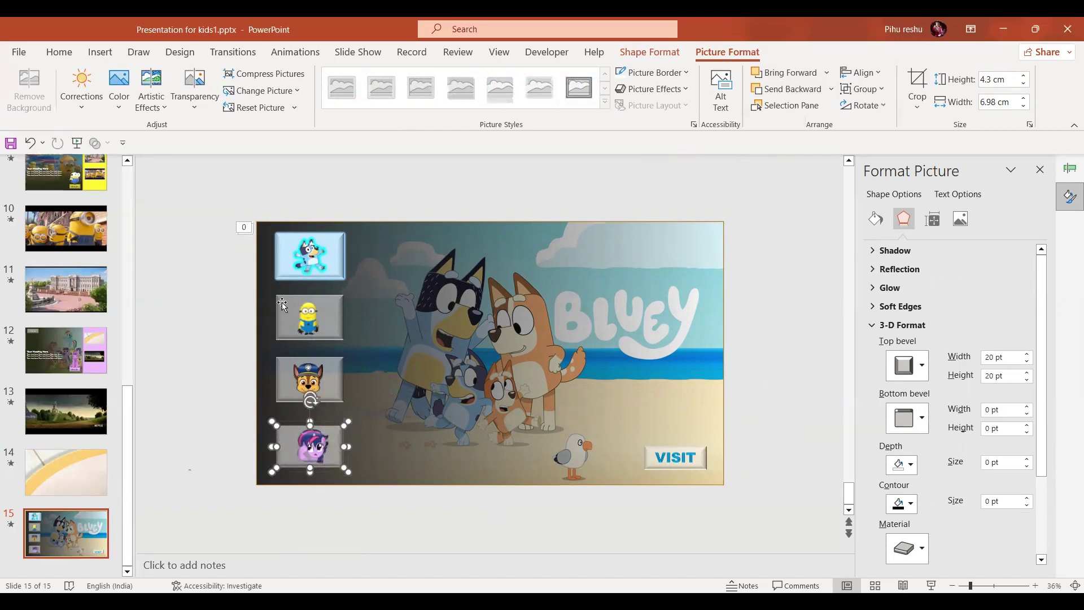
left_click(102, 57)
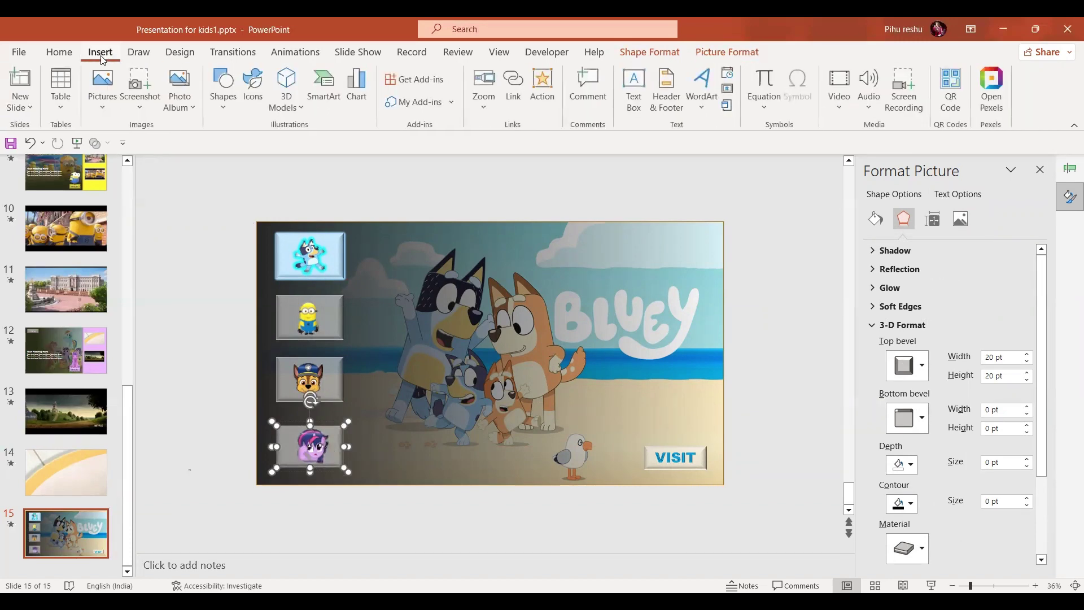
Give the purple pony picture a Mouse Over action that hyperlinks to Slide 4.
left_click(542, 89)
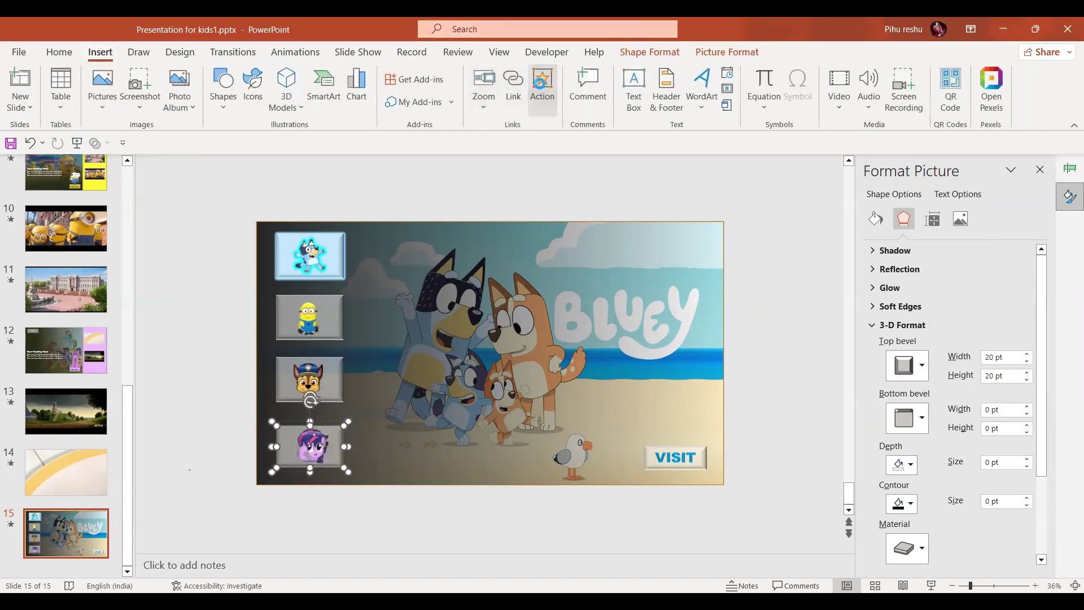
left_click(499, 198)
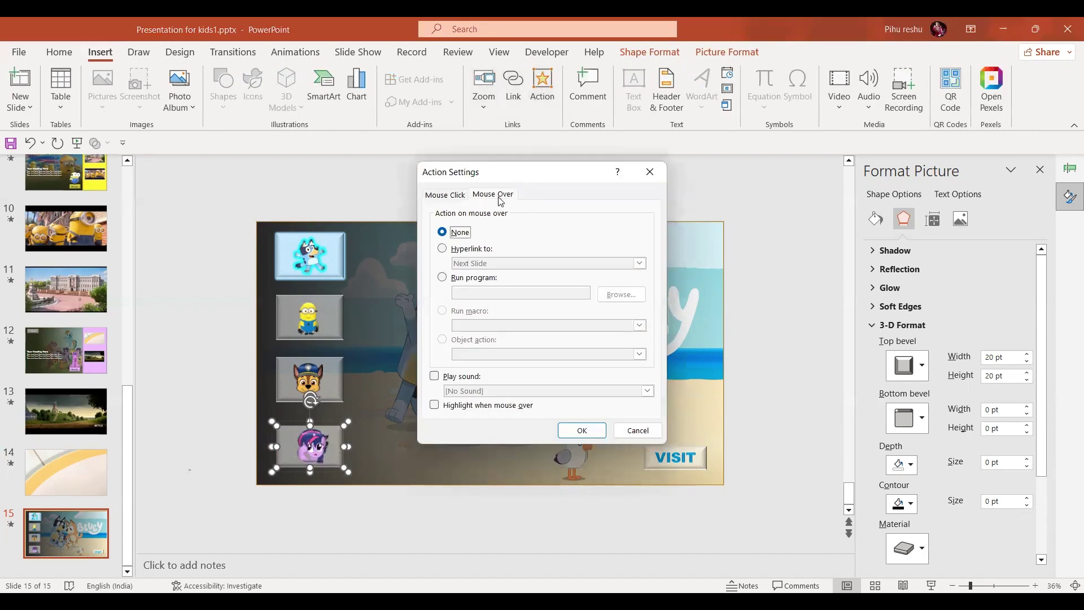
left_click(443, 248)
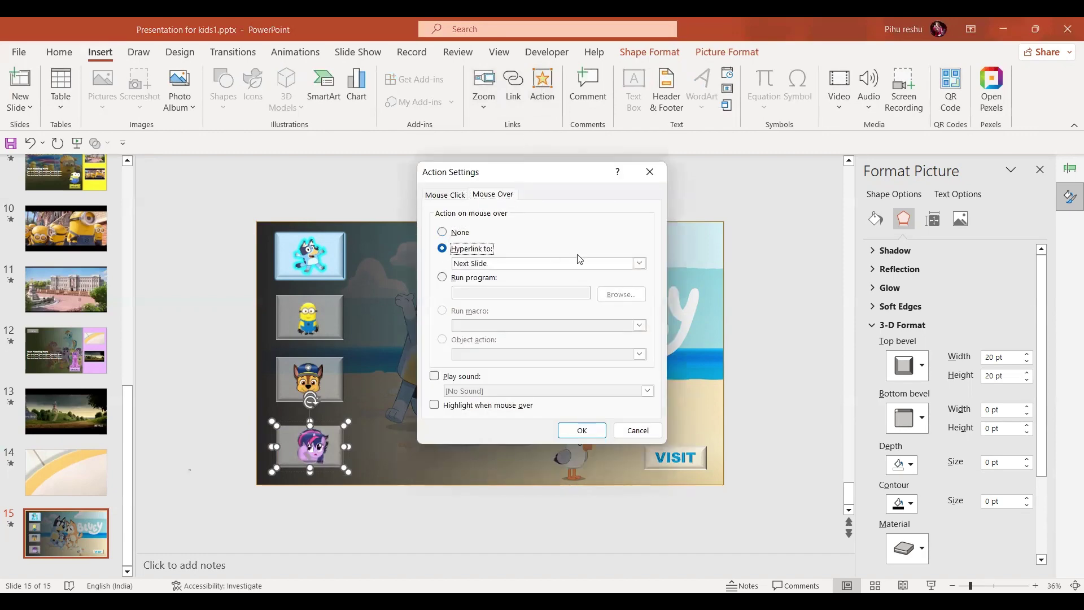
left_click(640, 263)
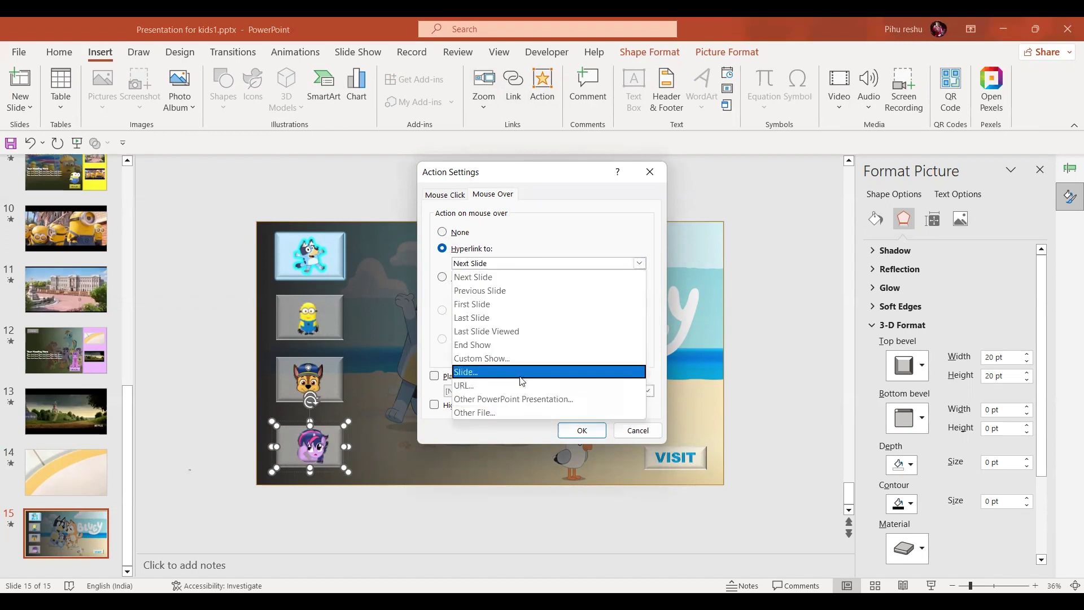
left_click(522, 372)
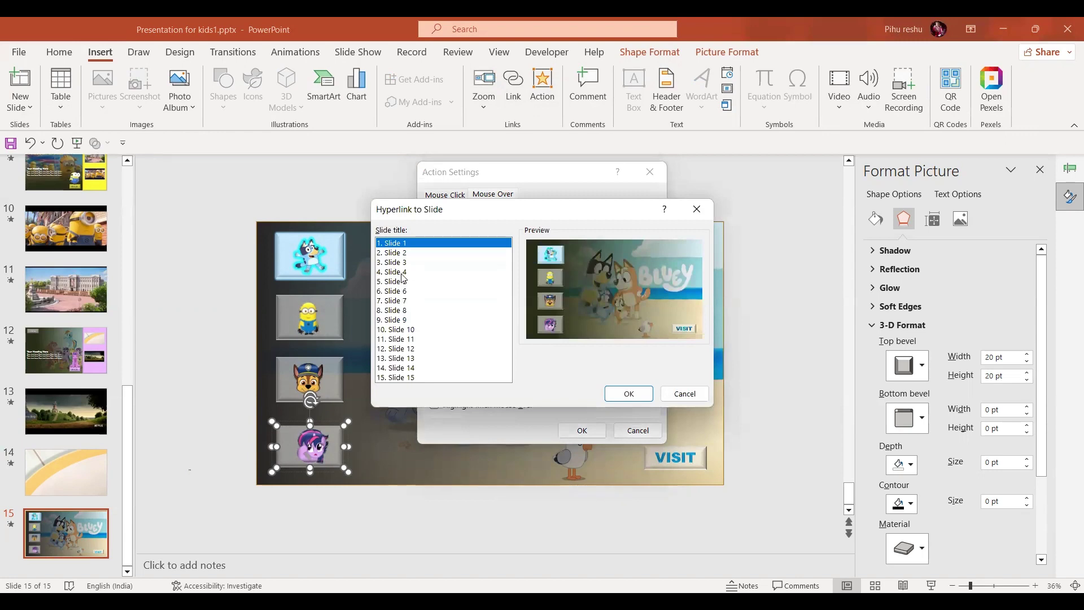
left_click(403, 273)
double_click(403, 272)
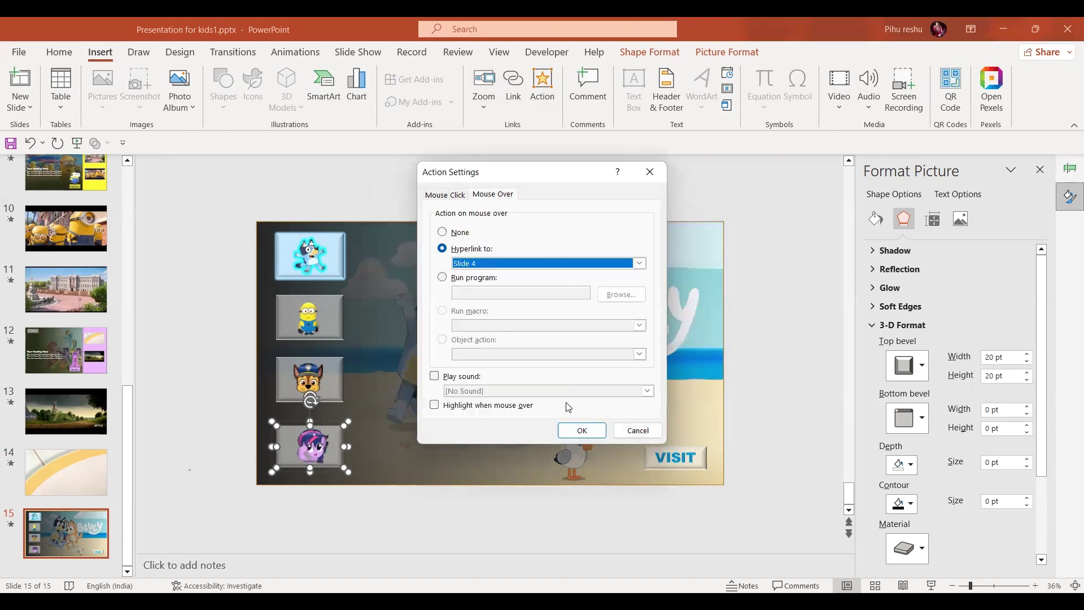
left_click(581, 430)
left_click(745, 374)
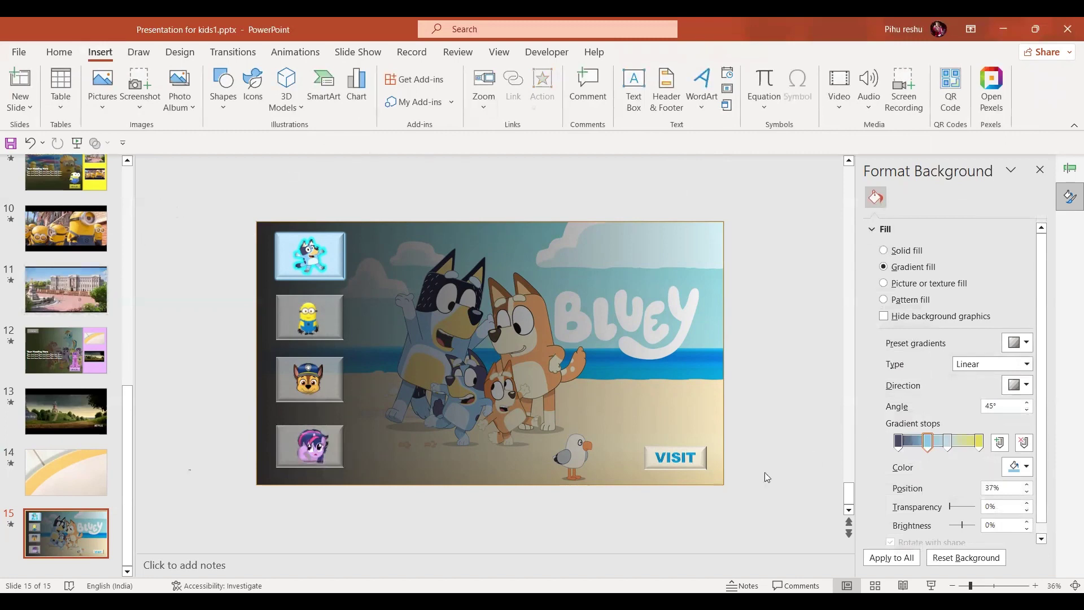
left_click(63, 179)
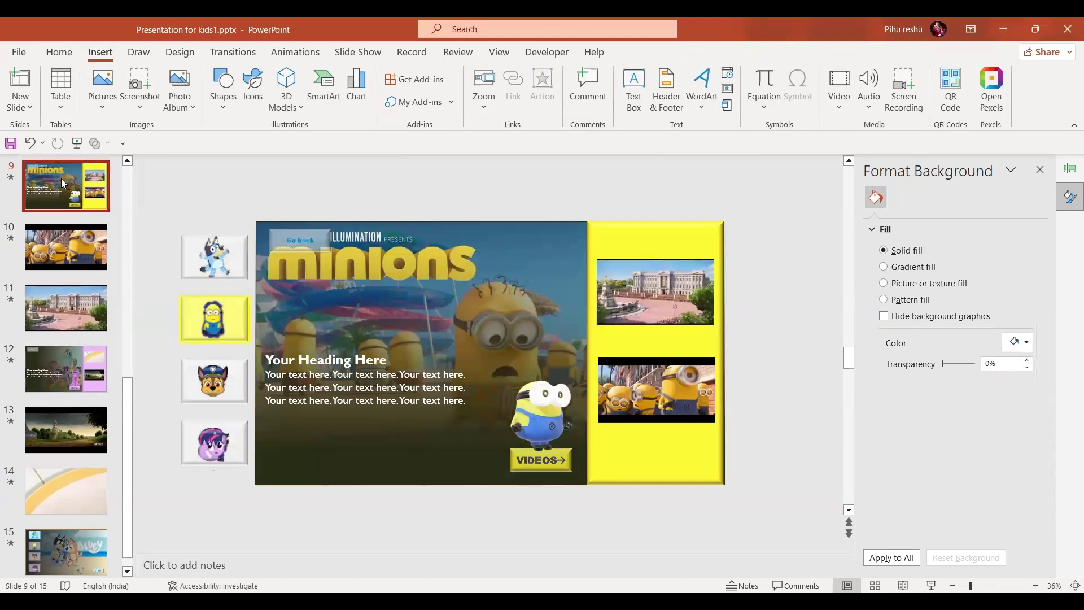
scroll(131, 560, "down", 1)
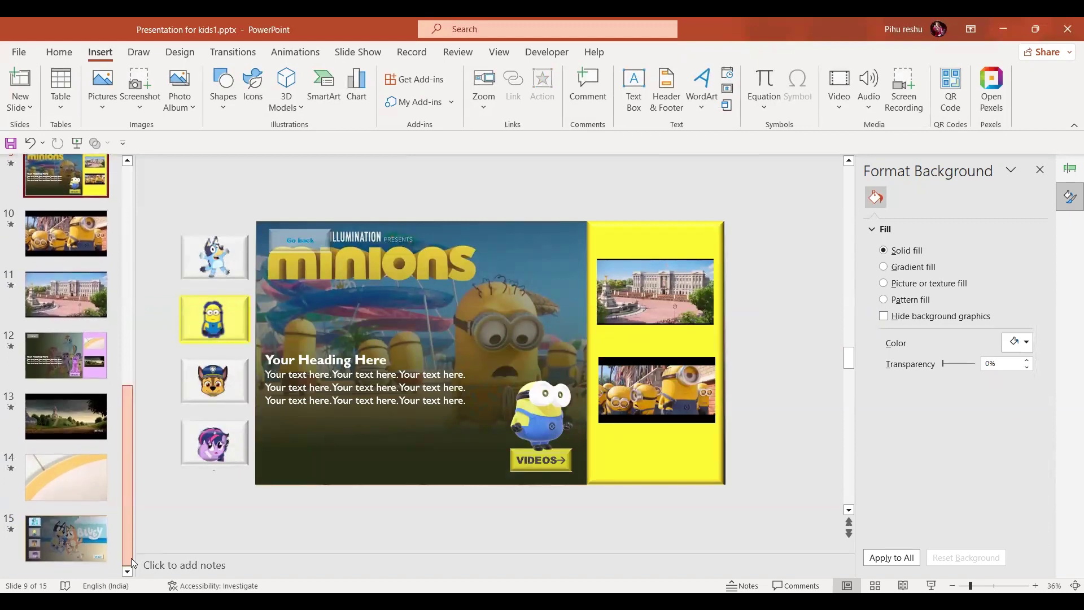
left_click(78, 526)
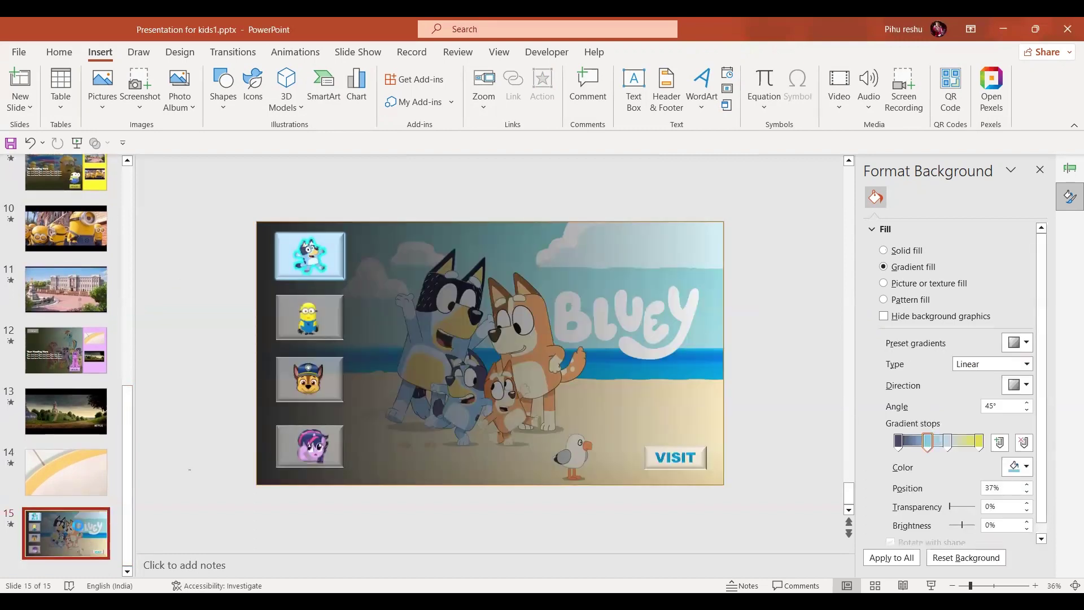
Duplicate the Bluey slide as slide 16, parking four character pictures off-left and VISIT off-right.
key("ctrl+d")
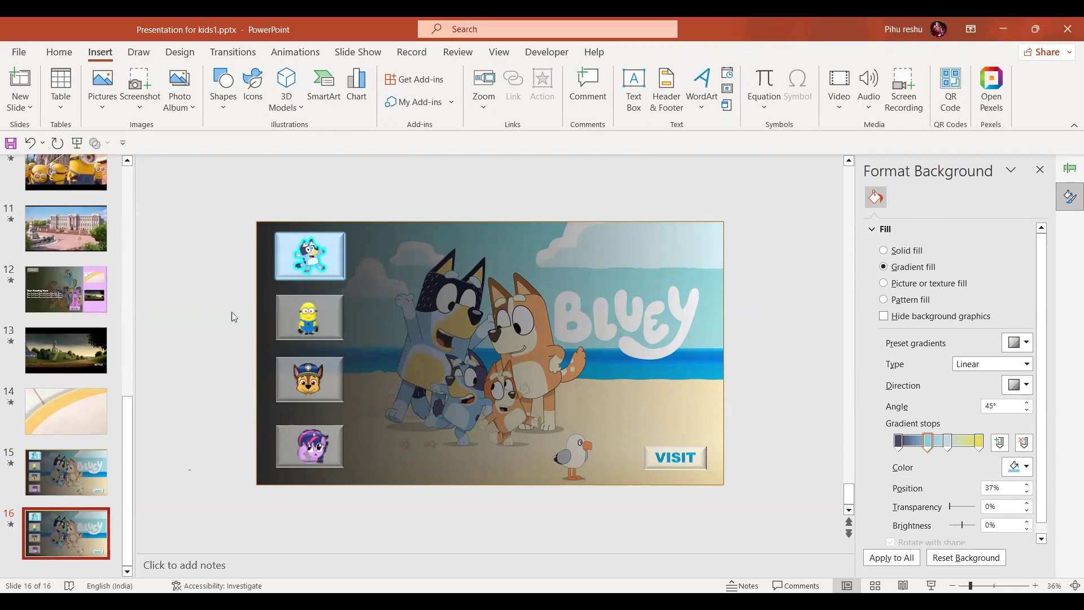
left_click_drag(245, 184, 371, 552)
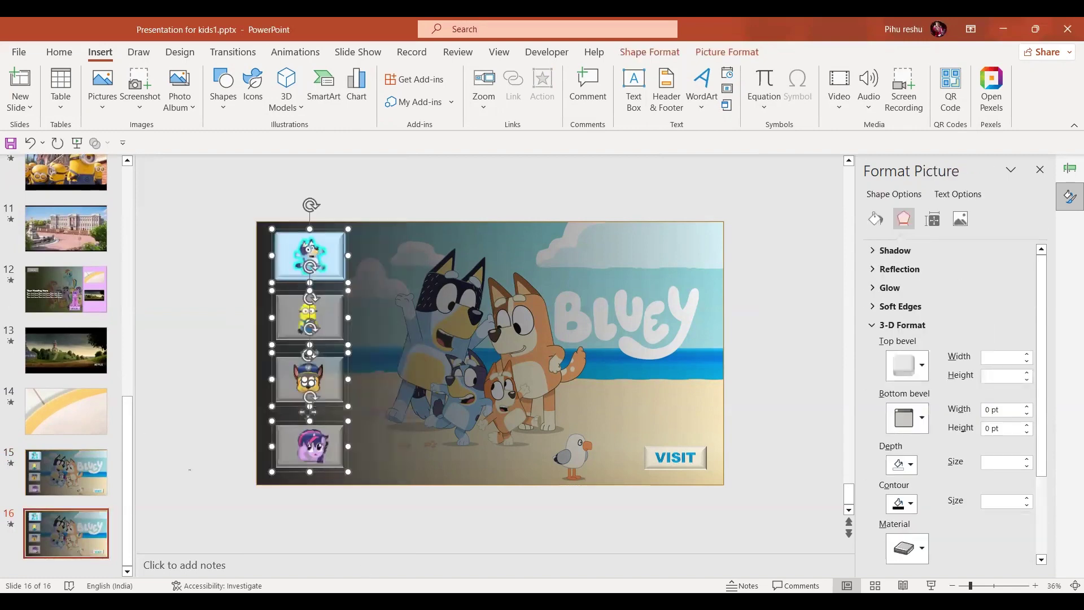
left_click_drag(340, 458, 223, 461)
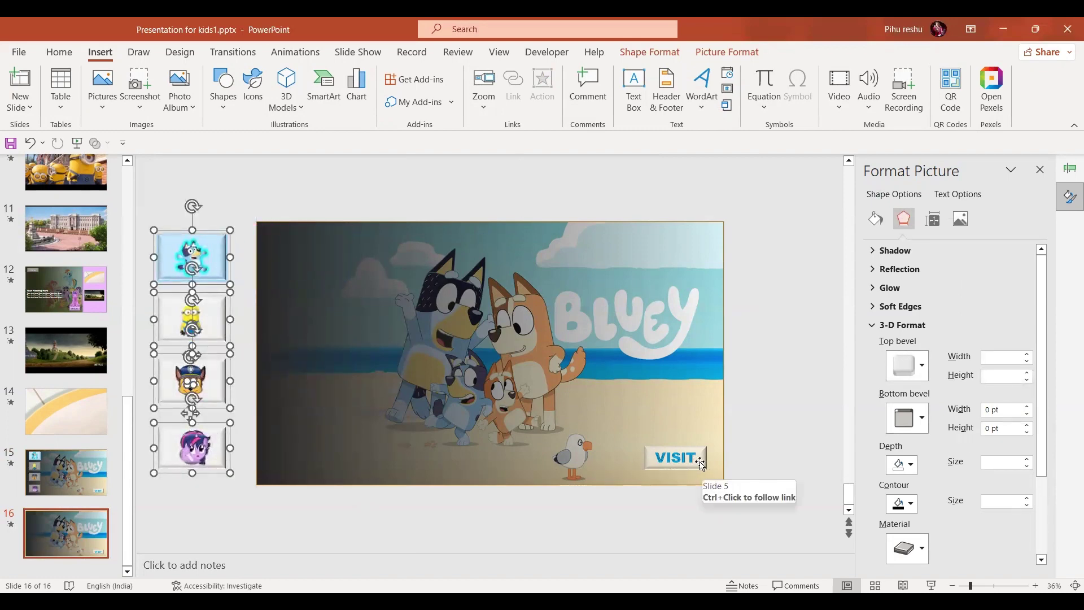
left_click_drag(701, 464, 808, 459)
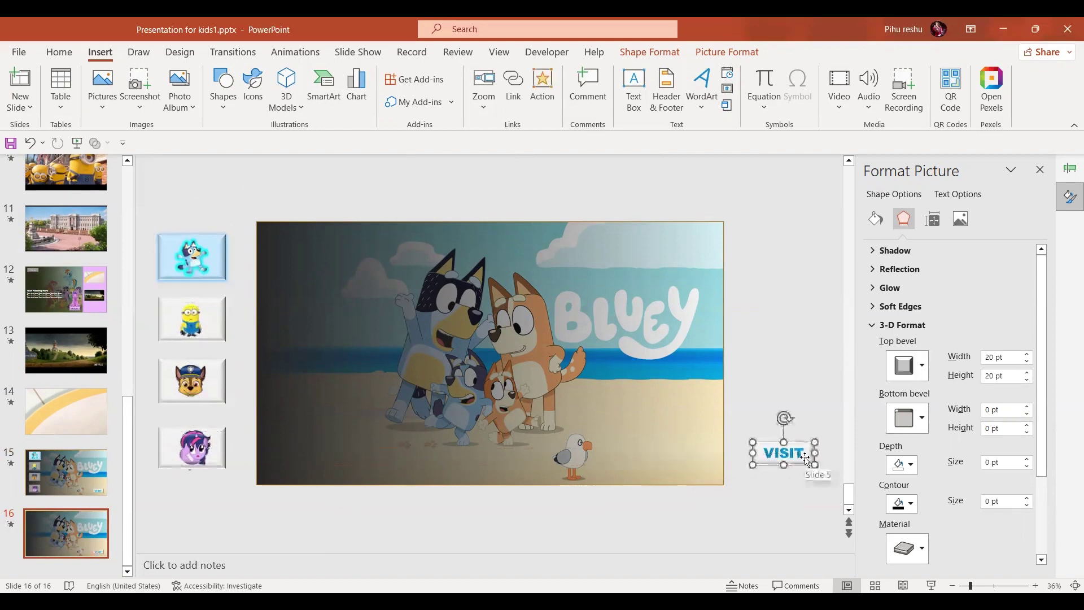
left_click(283, 260)
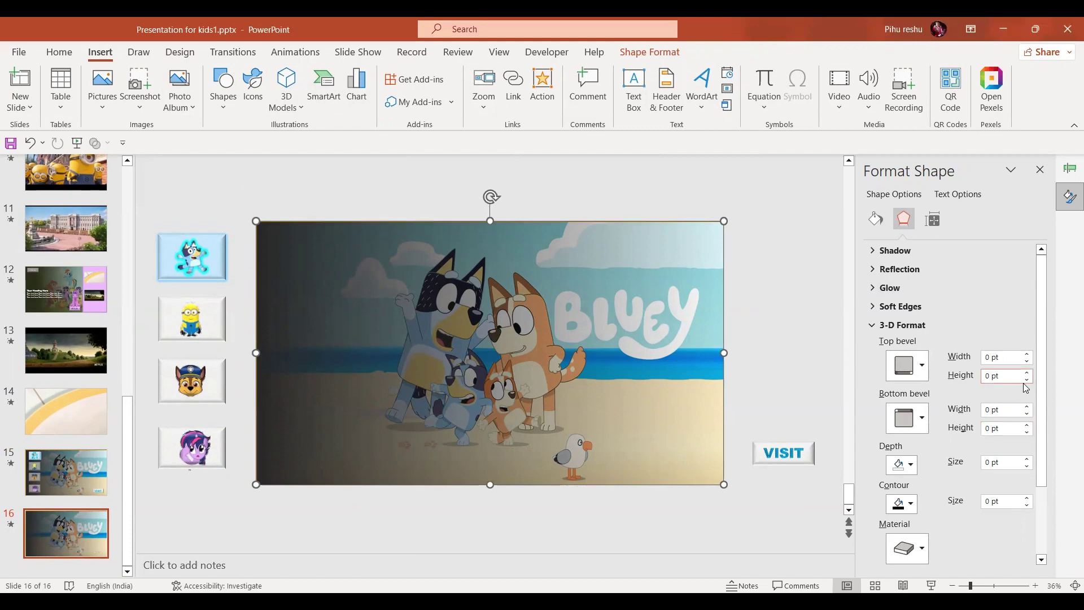
Set the Bluey picture's gradient overlay to the linear-down direction at a 270° angle.
left_click(879, 221)
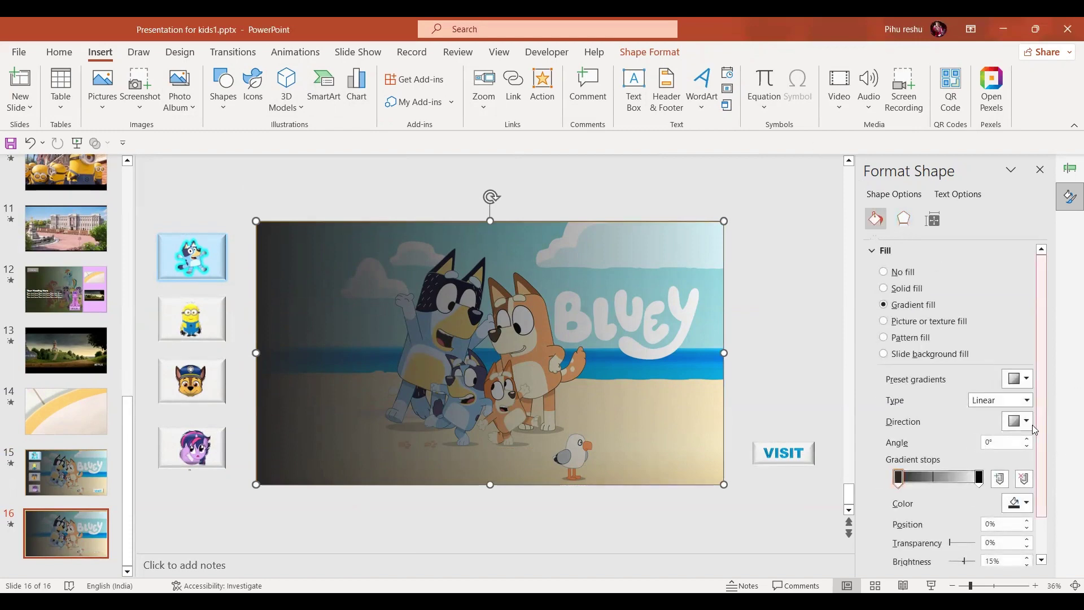
left_click(1028, 424)
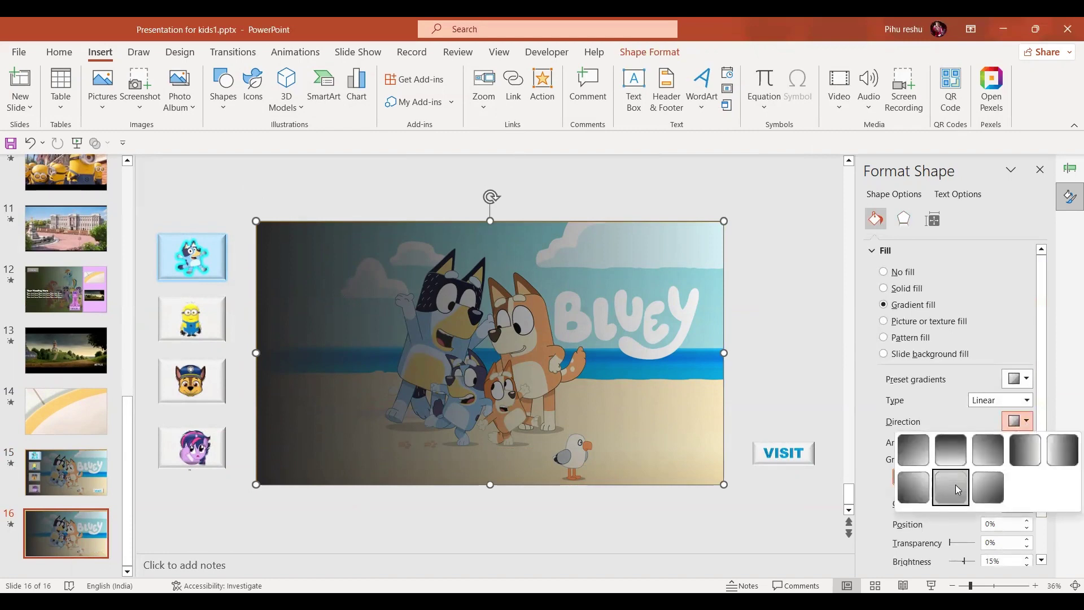
left_click(958, 489)
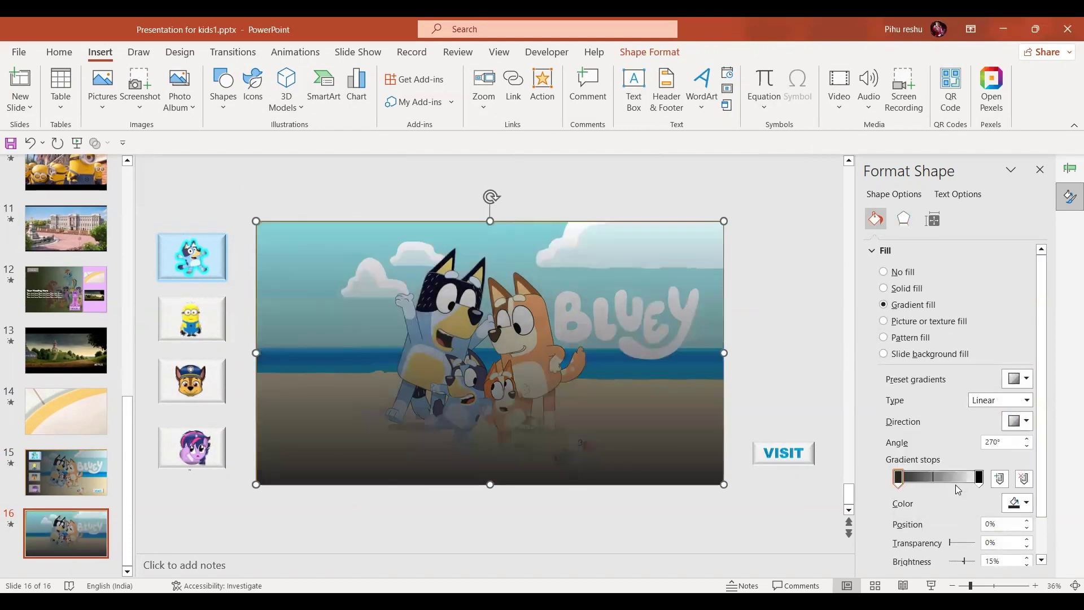
left_click(783, 267)
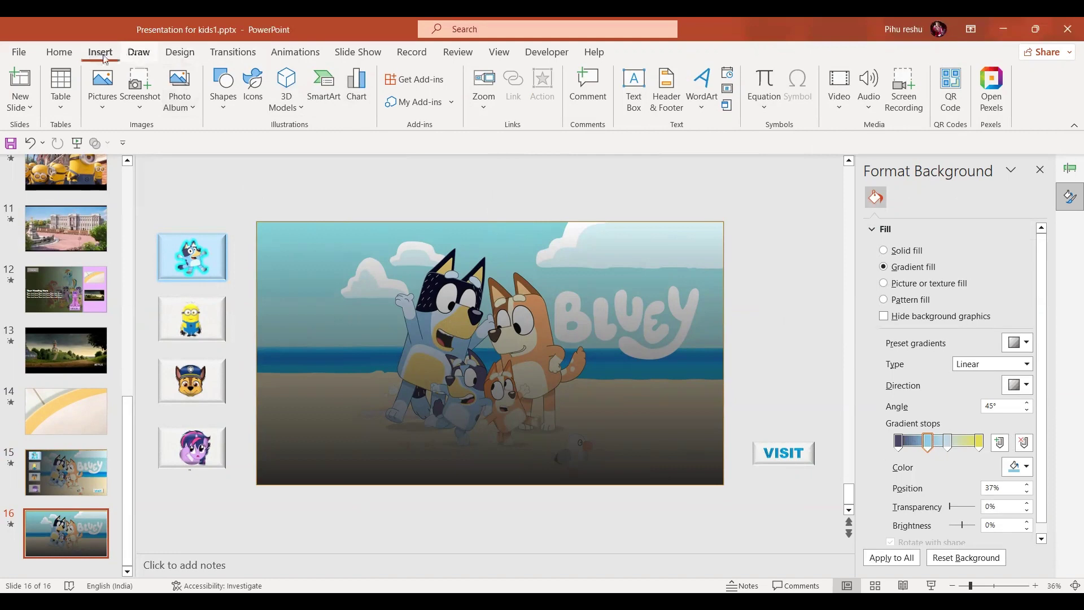
Draw a rectangle down the slide's right side, filled with blue sampled from the picture.
left_click(263, 148)
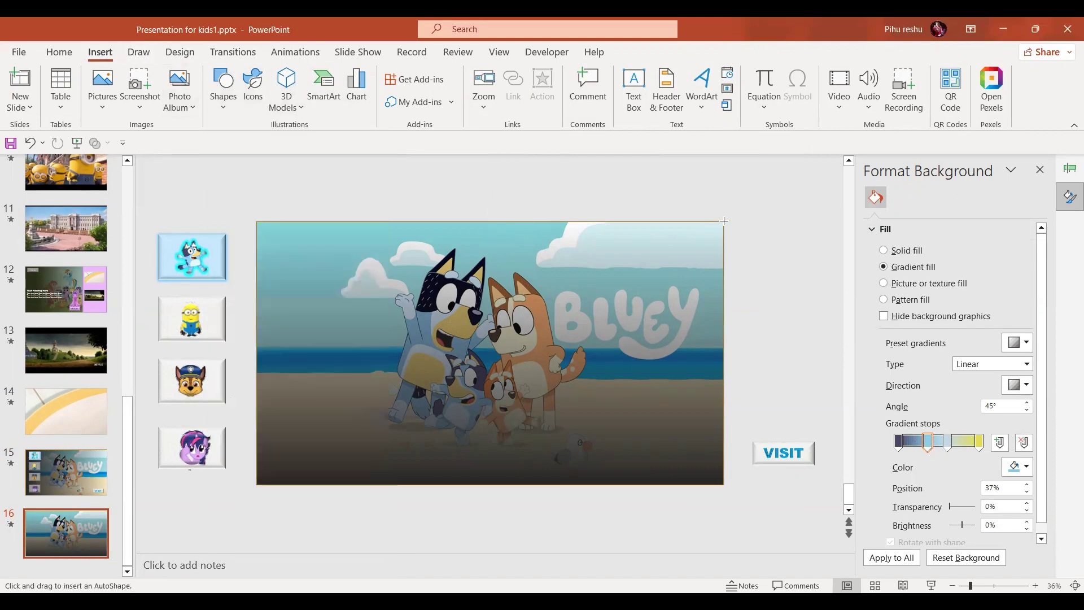
mouse_move(723, 222)
left_mouse_down()
mouse_move(612, 233)
mouse_move(585, 499)
mouse_move(584, 484)
left_mouse_up()
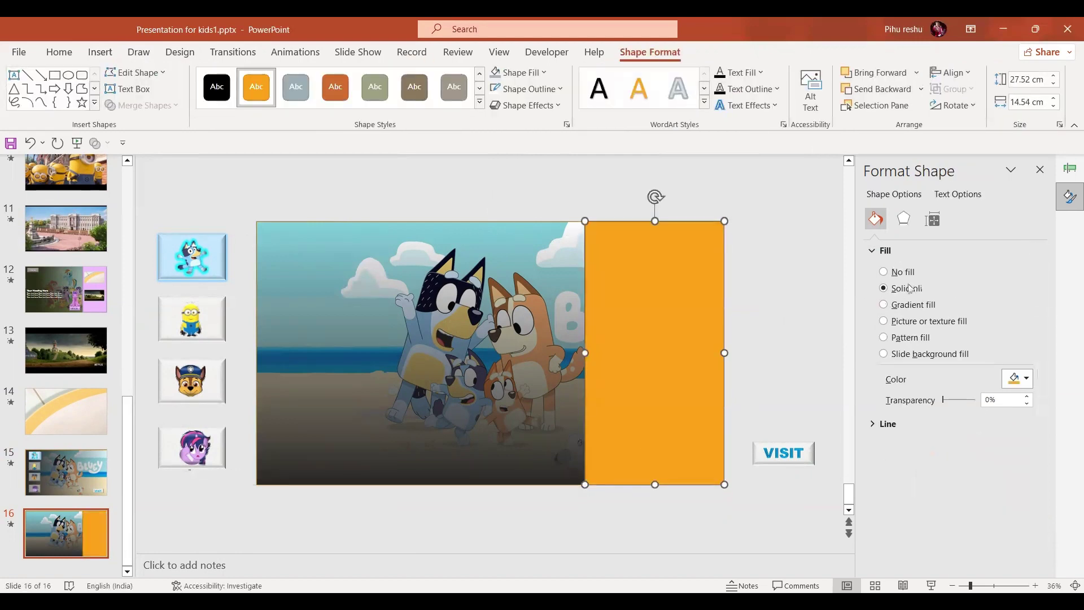
left_click(1028, 381)
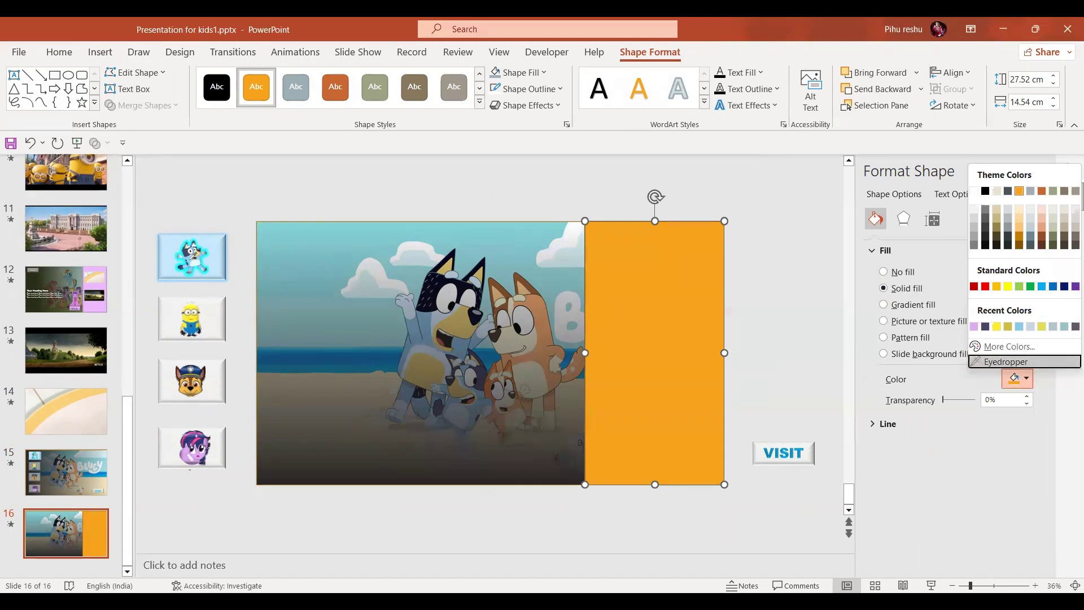
left_click(192, 257)
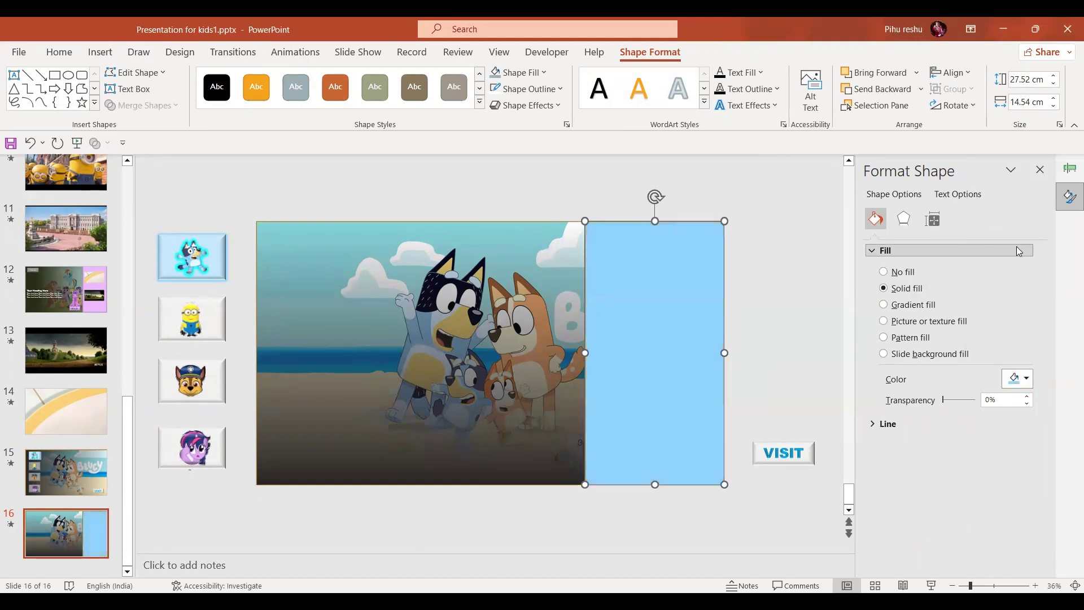
Give the blue panel a top bevel of 20 pt width by 20 pt height.
left_click(903, 218)
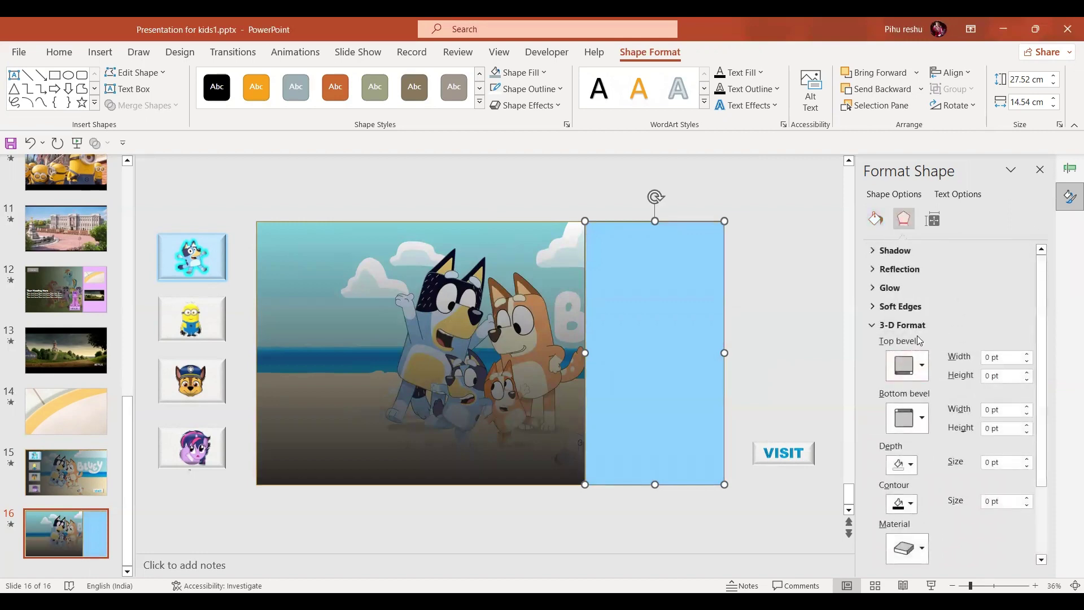
key("Tab")
type("20")
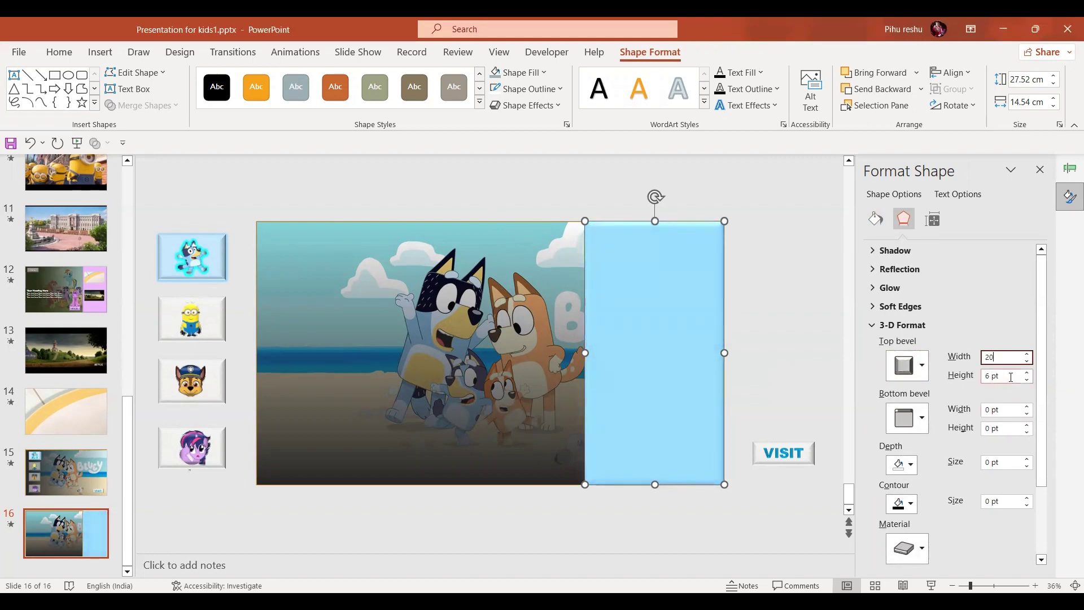
key("Tab")
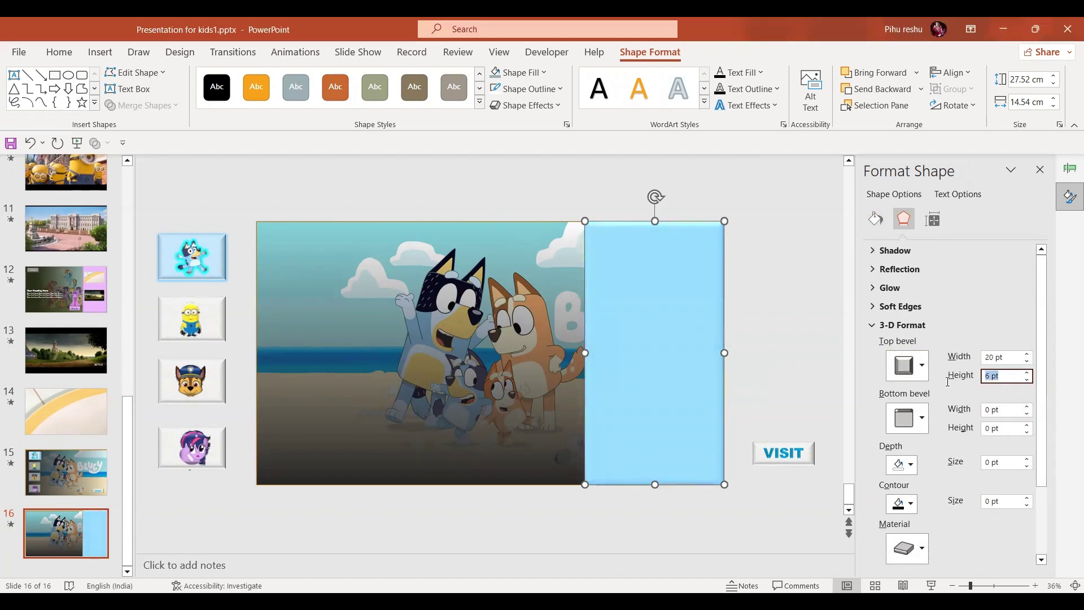
type("20")
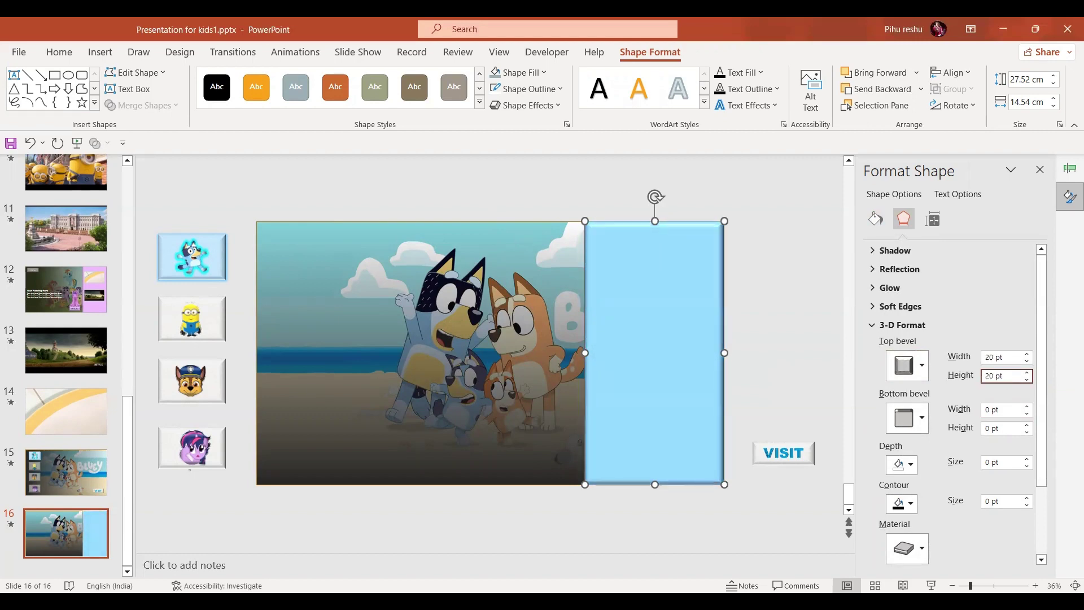
left_click(823, 312)
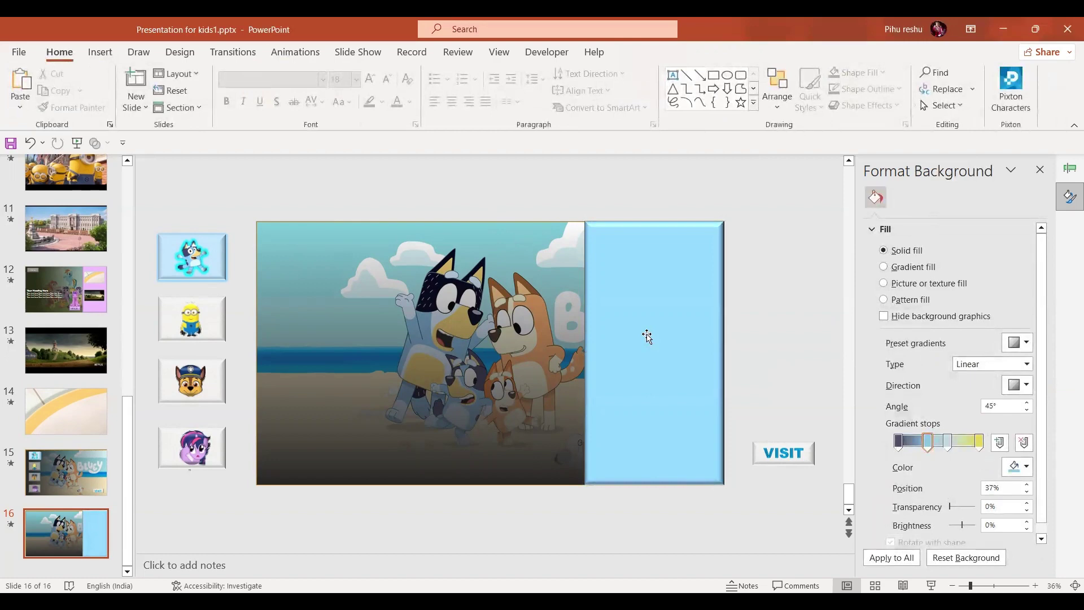
Insert Slide Zooms of slides 6 and 7 and drag them onto the blue side panel.
left_click(110, 55)
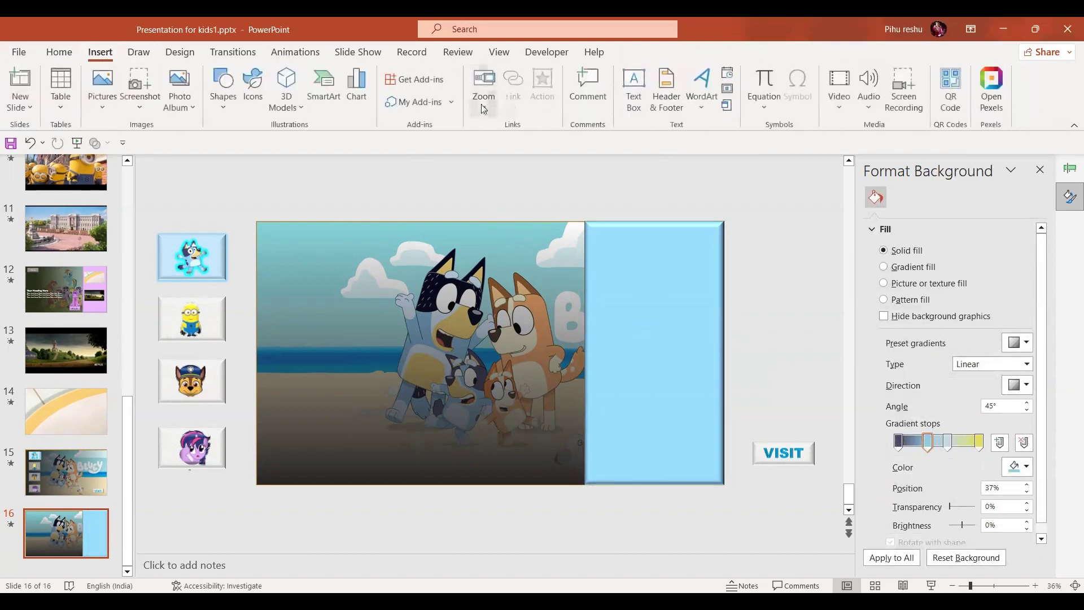
left_click(483, 106)
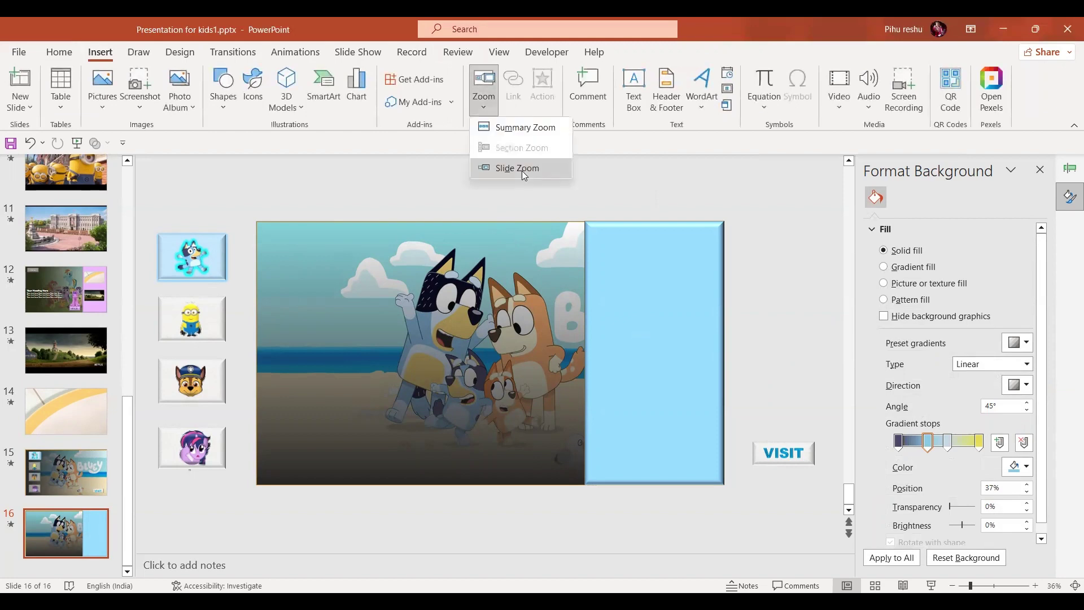
left_click(522, 171)
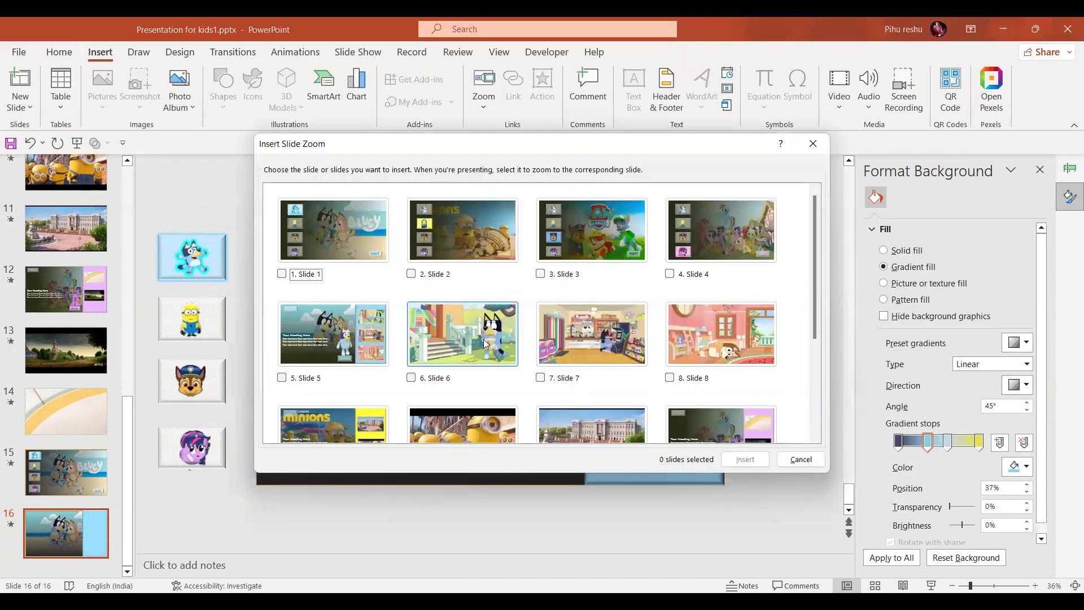
left_click(411, 378)
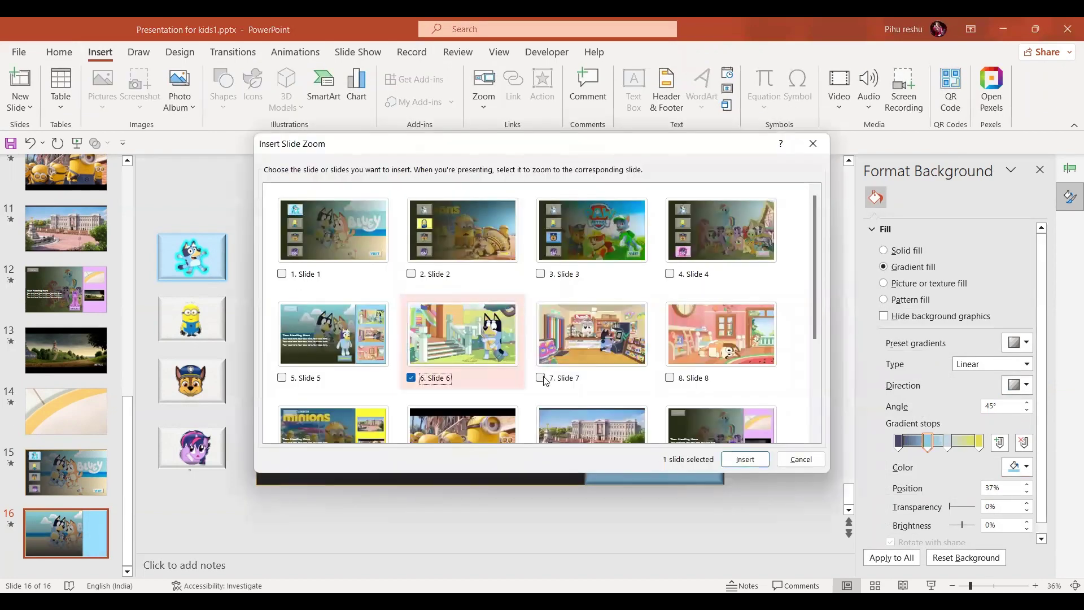
left_click(540, 378)
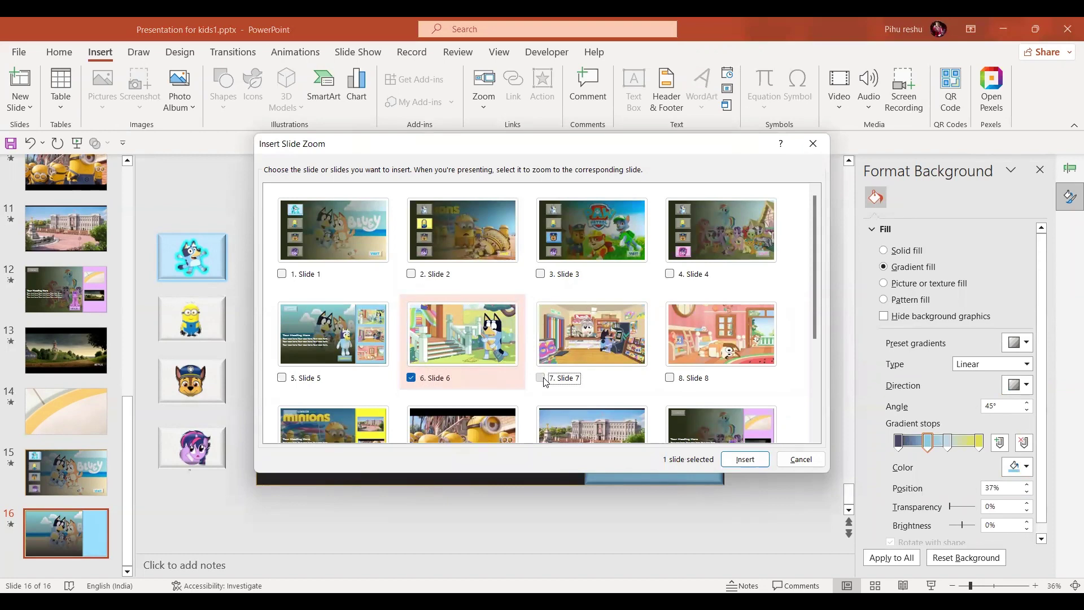
left_click(752, 464)
left_click(756, 368)
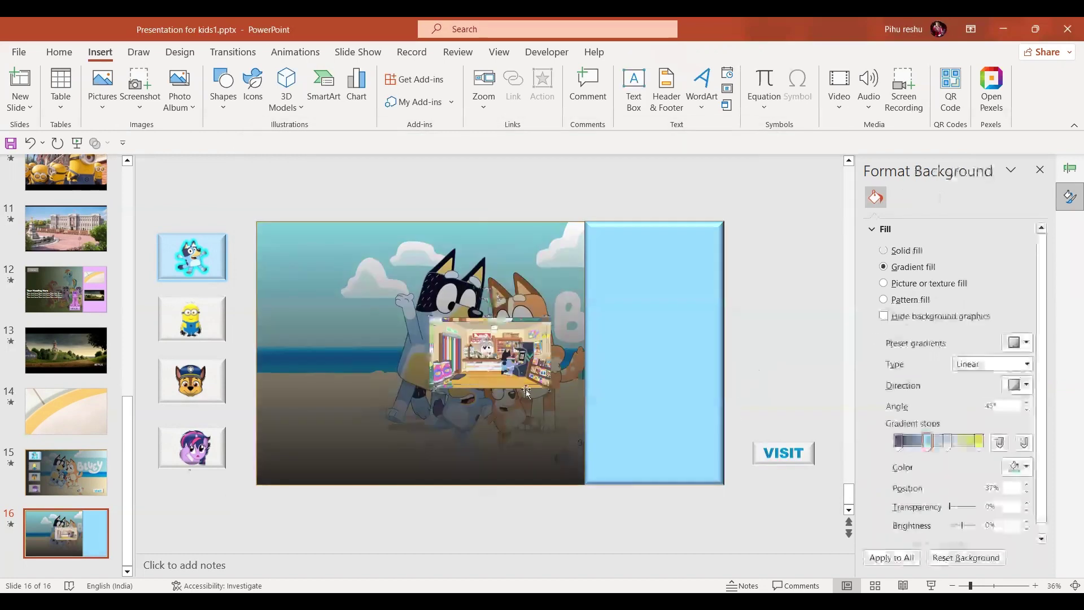
left_click_drag(490, 363, 643, 408)
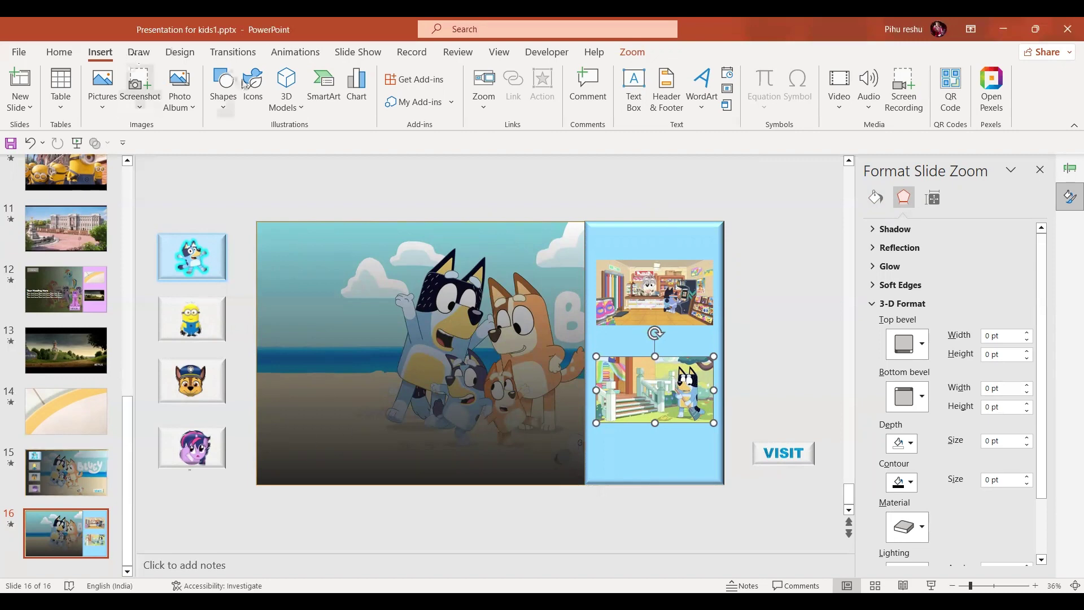
Insert the bluey.glb 3D model from the pptgenics folder.
left_click(294, 107)
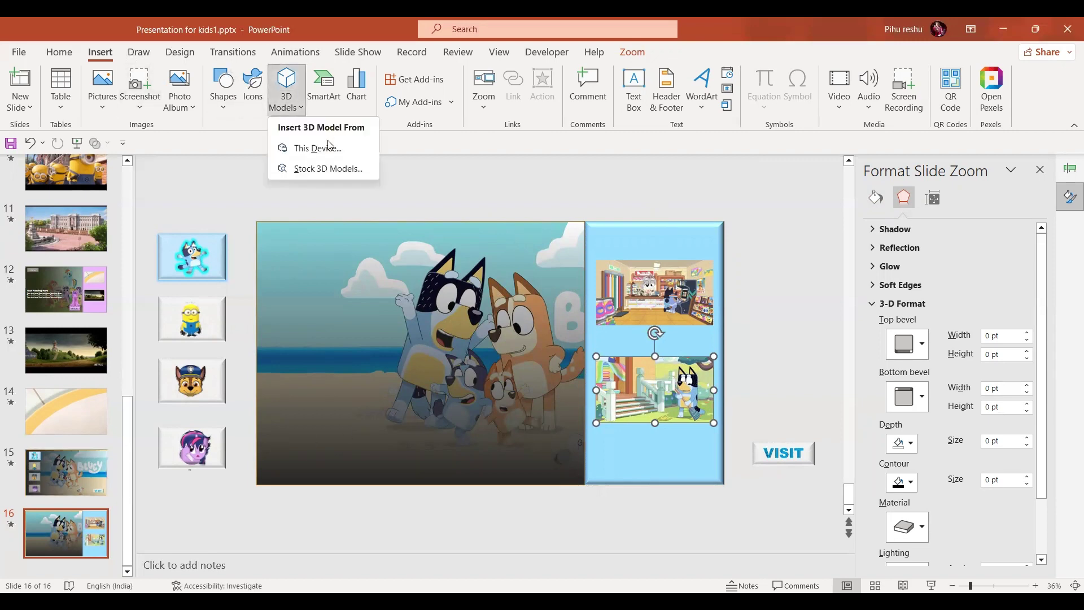
left_click(330, 149)
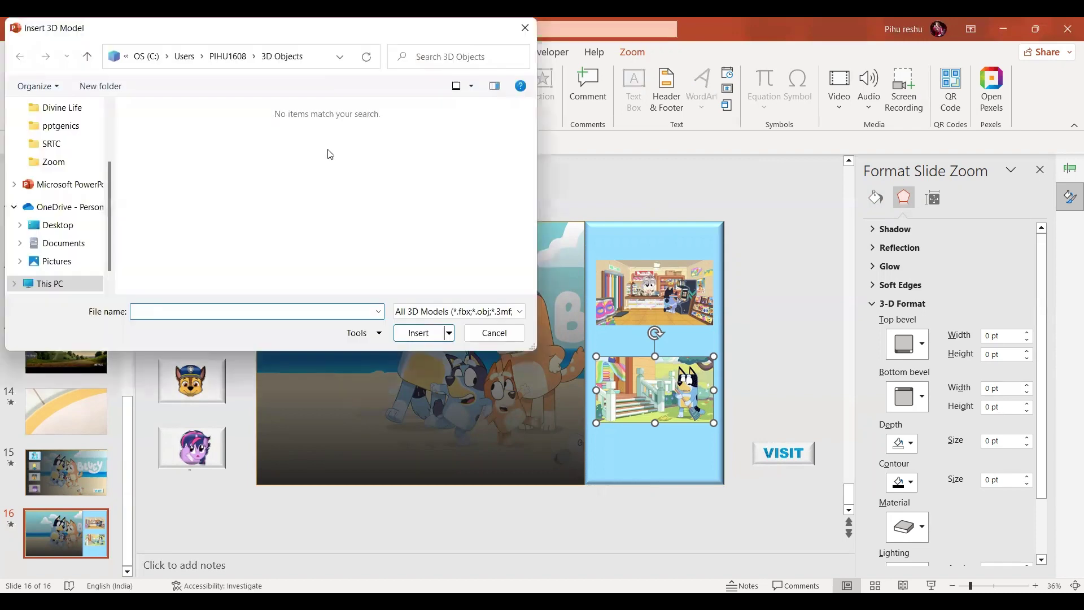
left_click(64, 131)
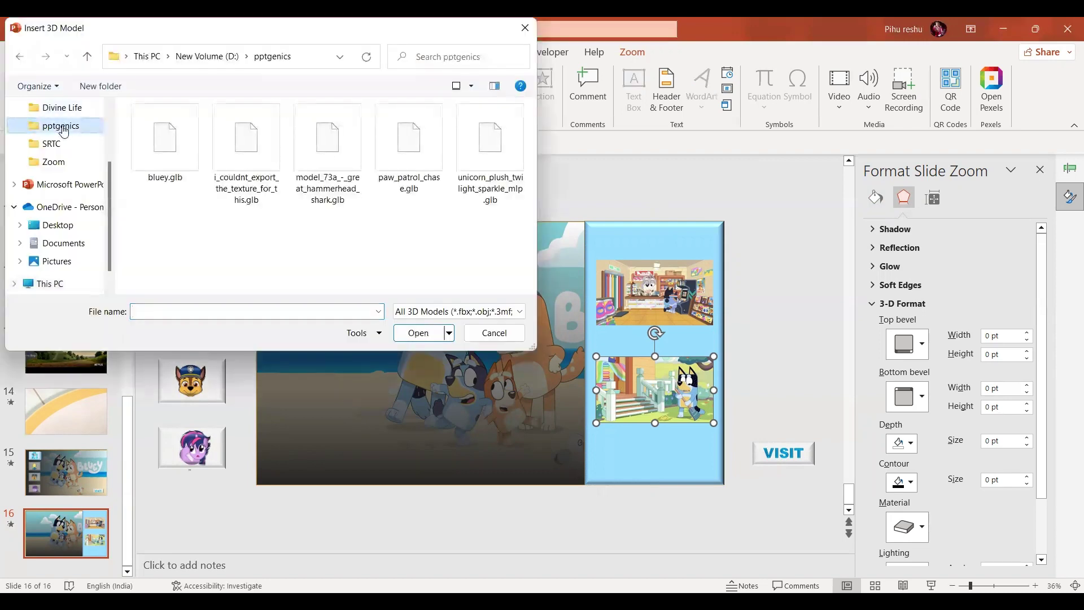
left_click(168, 142)
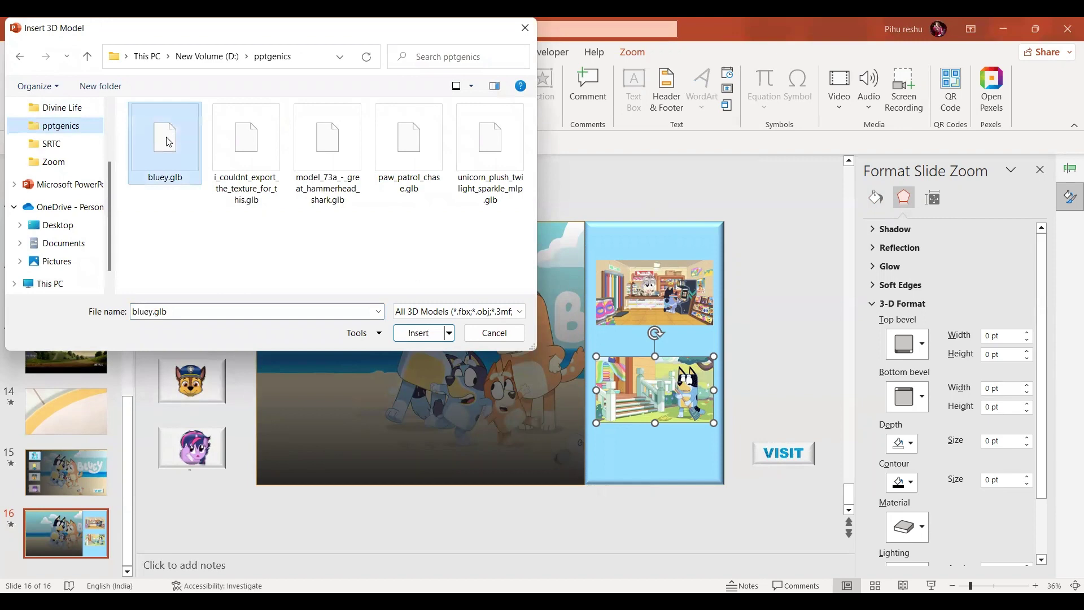
double_click(167, 142)
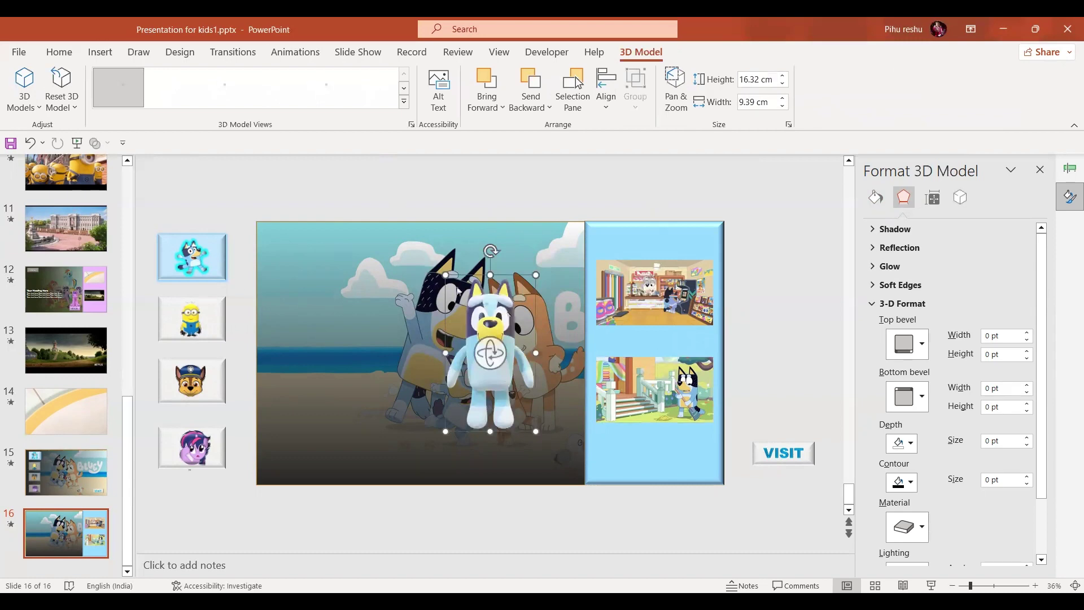
Shrink the Bluey model to about 9.38 × 7.36 cm and move it up-right over the dogs.
left_click_drag(445, 276, 463, 340)
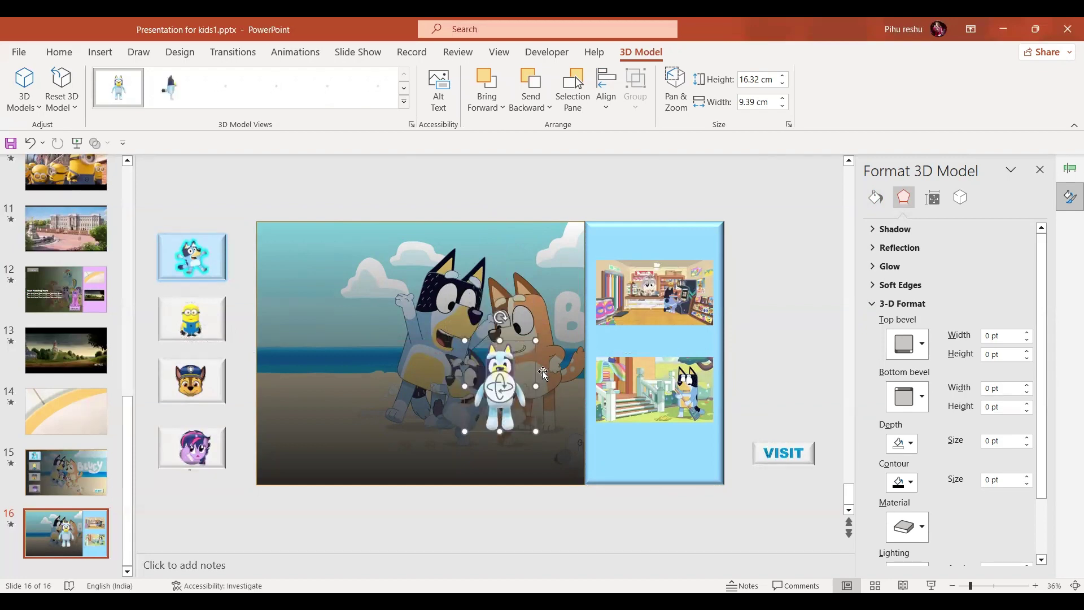
left_click_drag(503, 413, 548, 367)
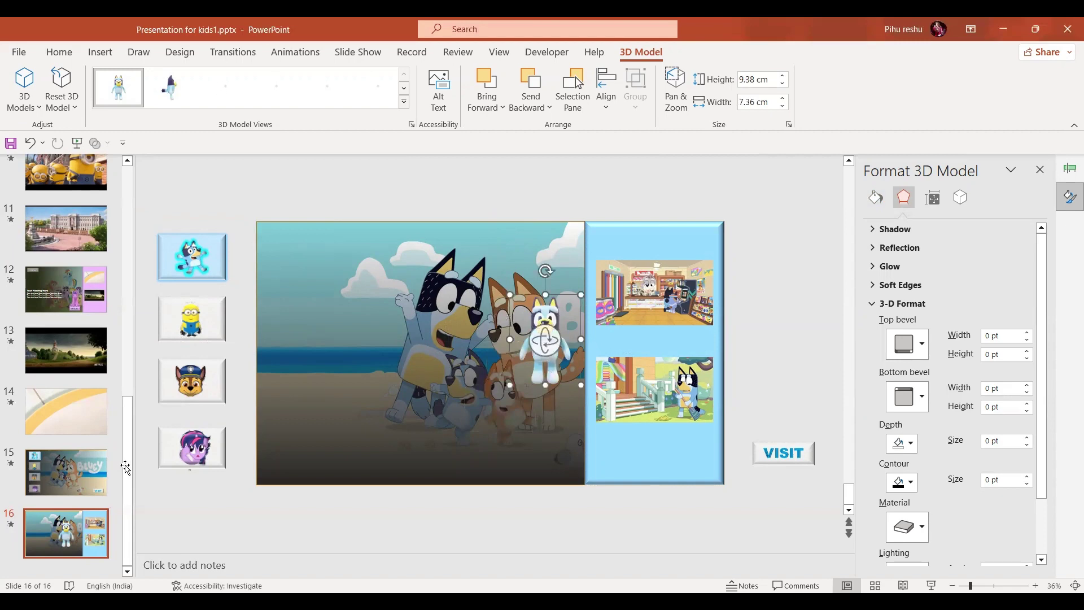
left_click_drag(128, 469, 139, 279)
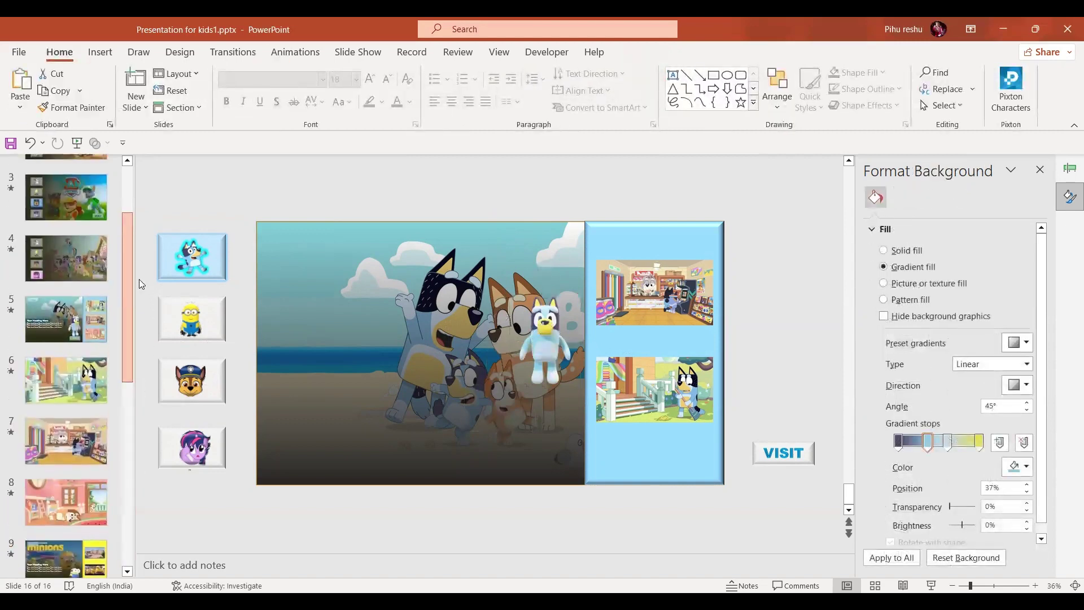
On slide 5, check that the Go back button's action hyperlinks to Slide 1.
left_click(69, 322)
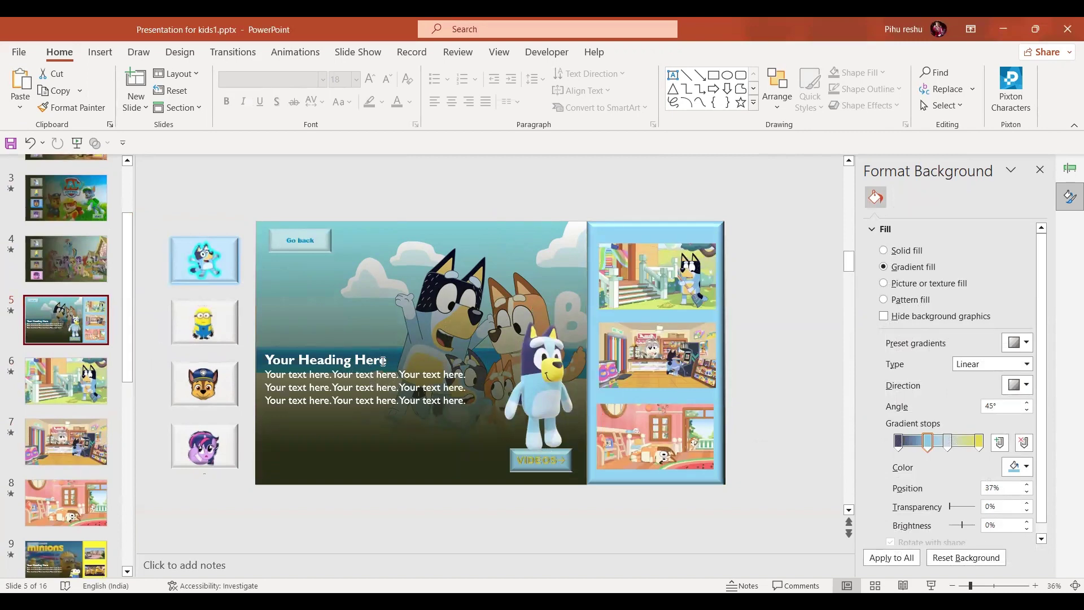
left_click(325, 235)
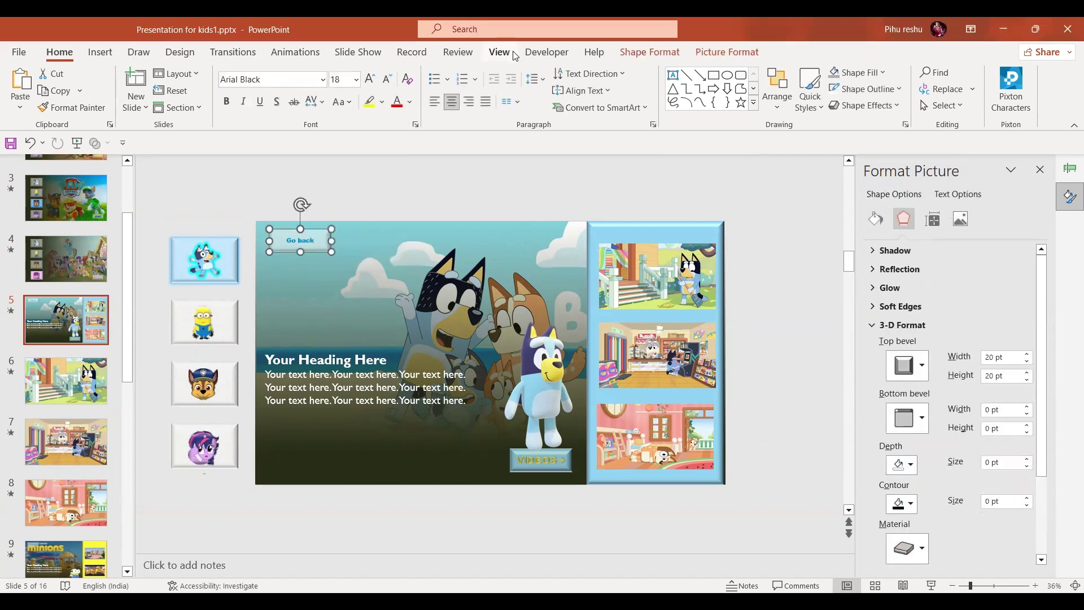
left_click(104, 54)
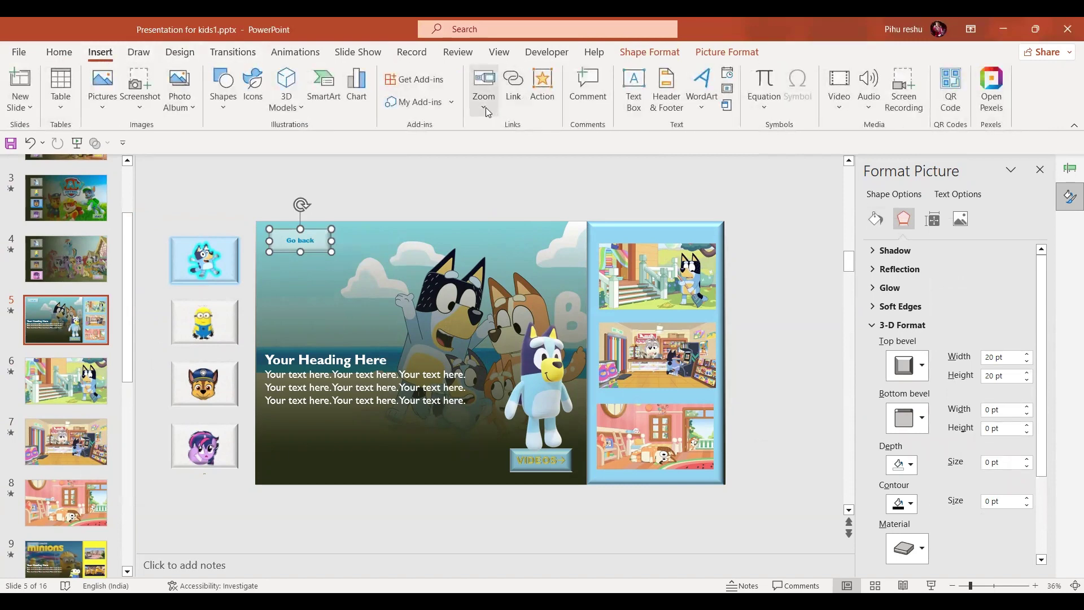
left_click(550, 98)
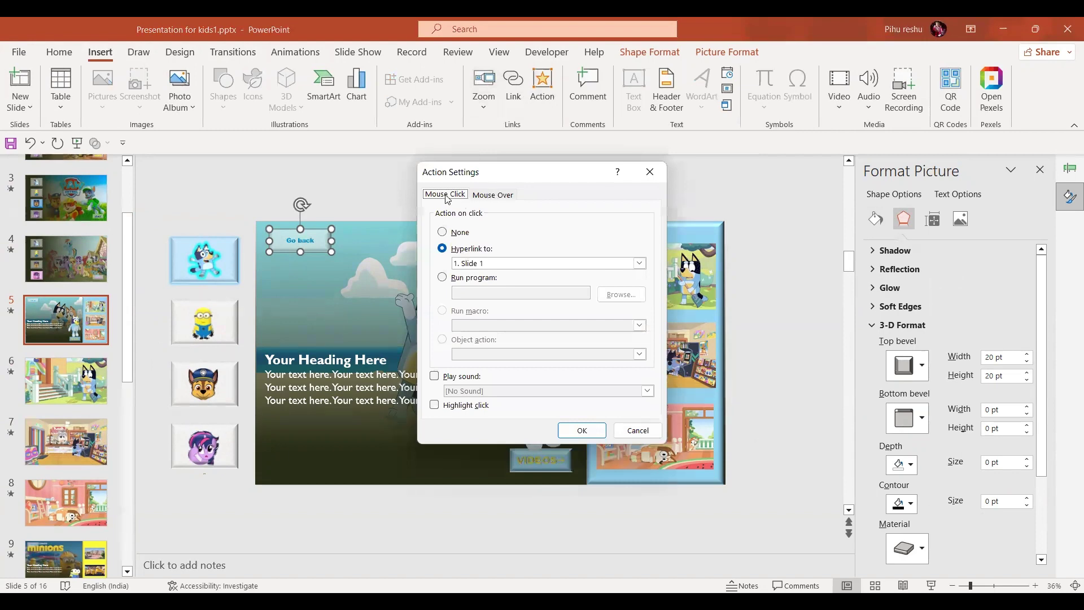
key("Tab")
left_click(638, 431)
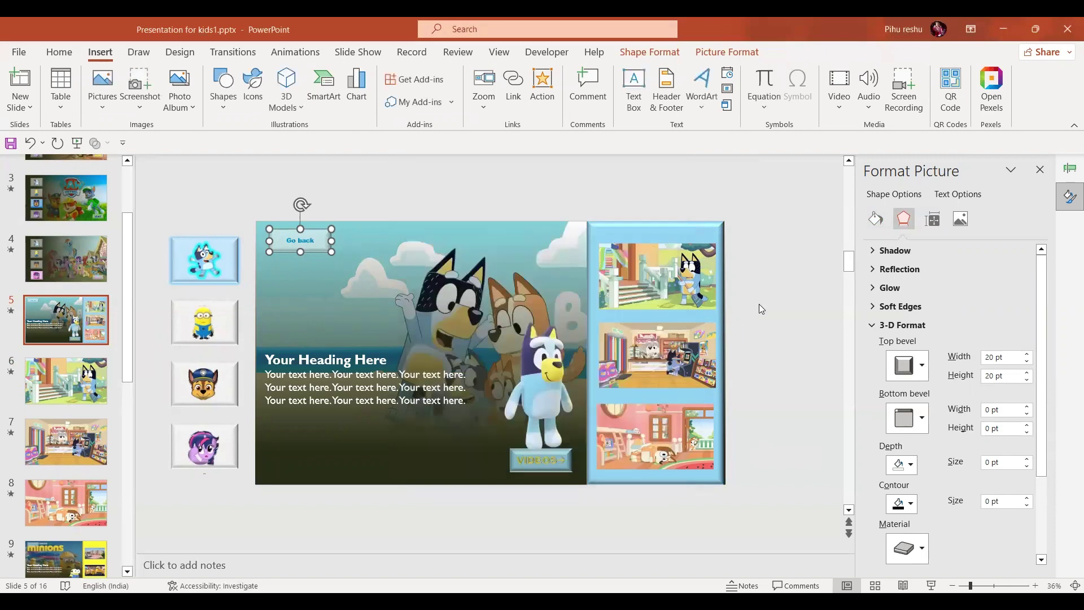
Apply the Morph transition to slide 5.
left_click(776, 304)
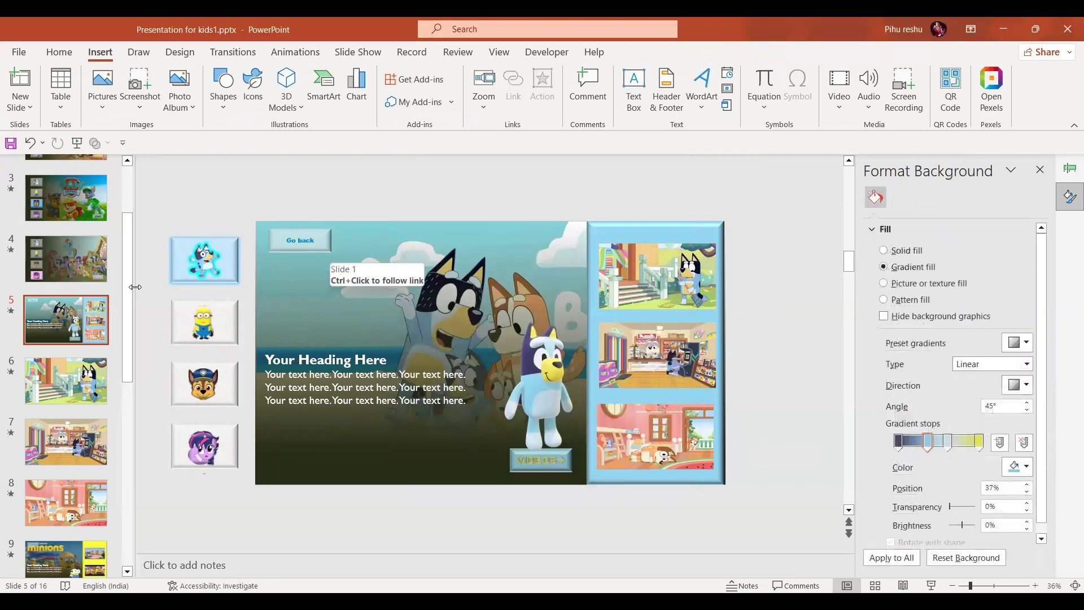
left_click(247, 54)
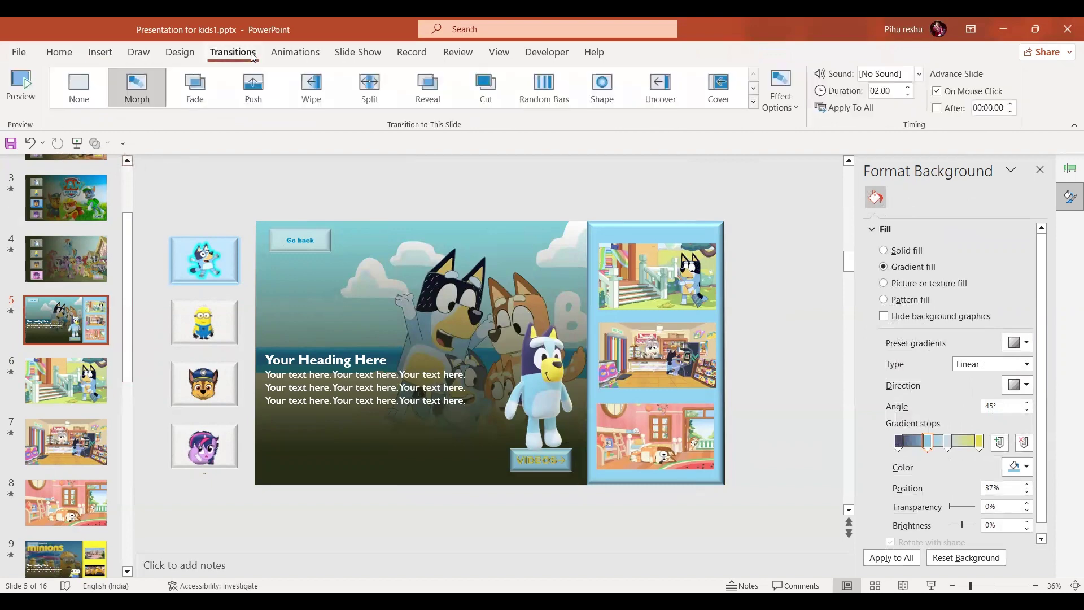
left_click(136, 89)
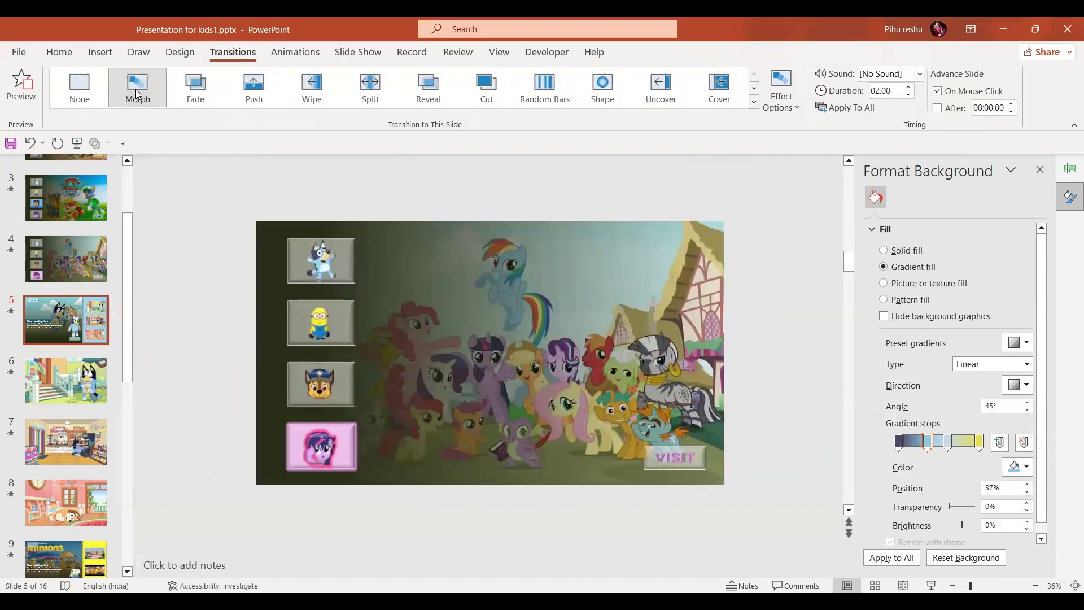